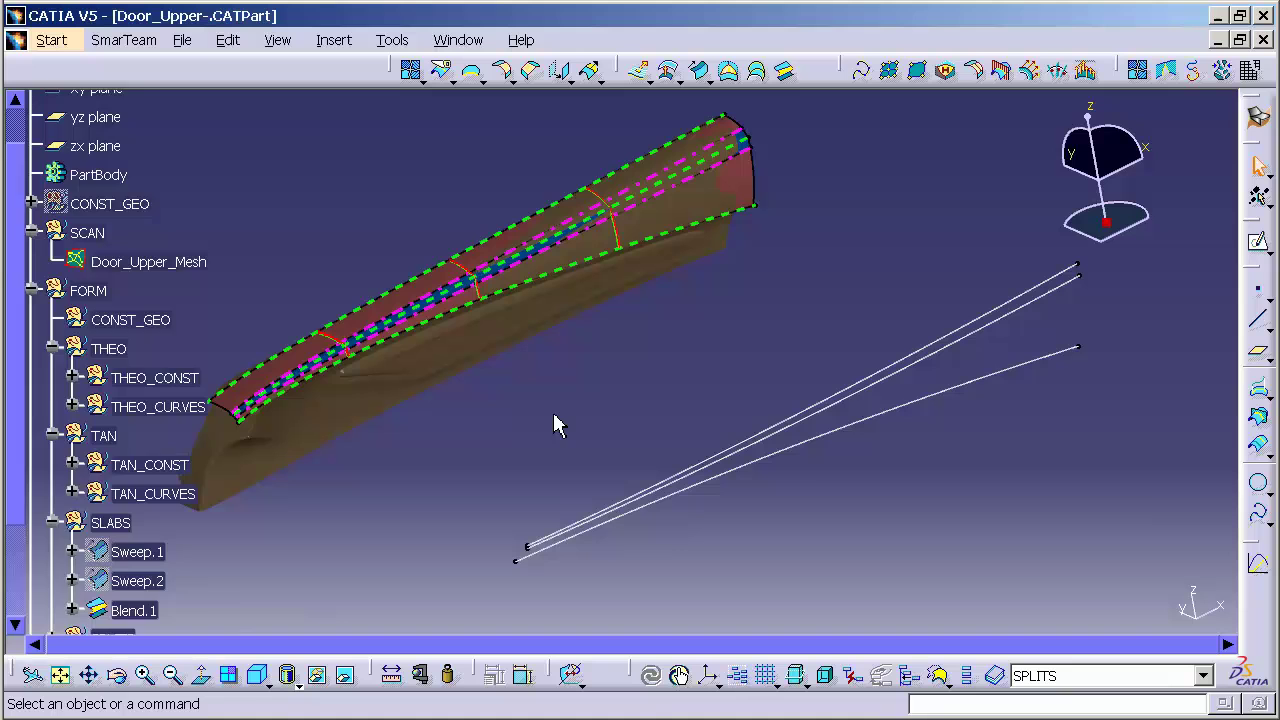
Step: Hide the Cutting Plane Analysis.1 curves from the tree and pan the model to the right
scroll(557, 425, down, 4)
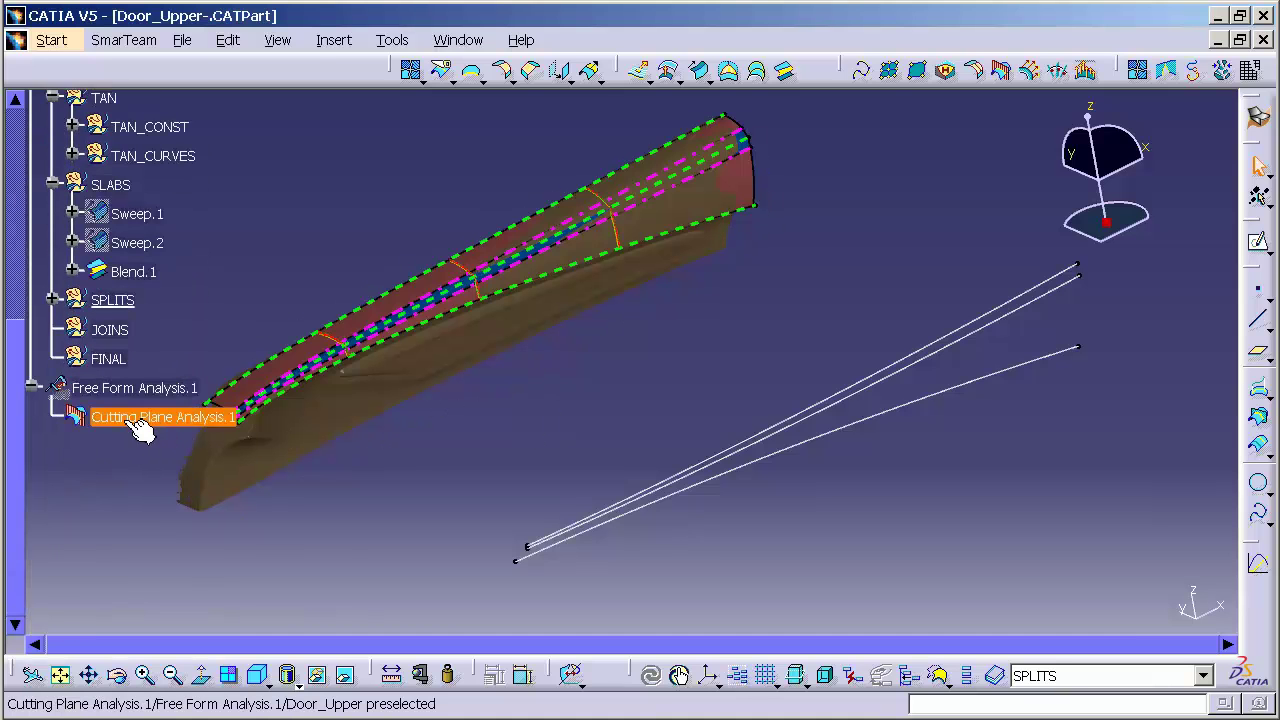
right_click(133, 425)
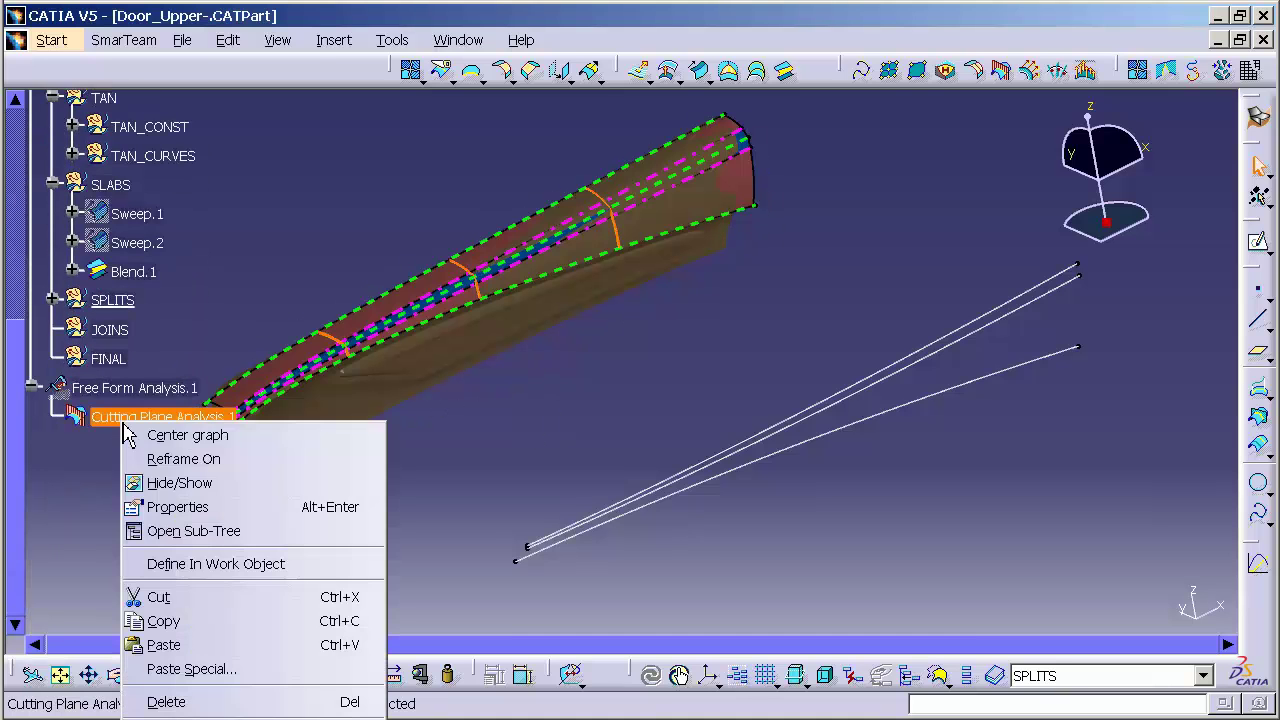
click(160, 484)
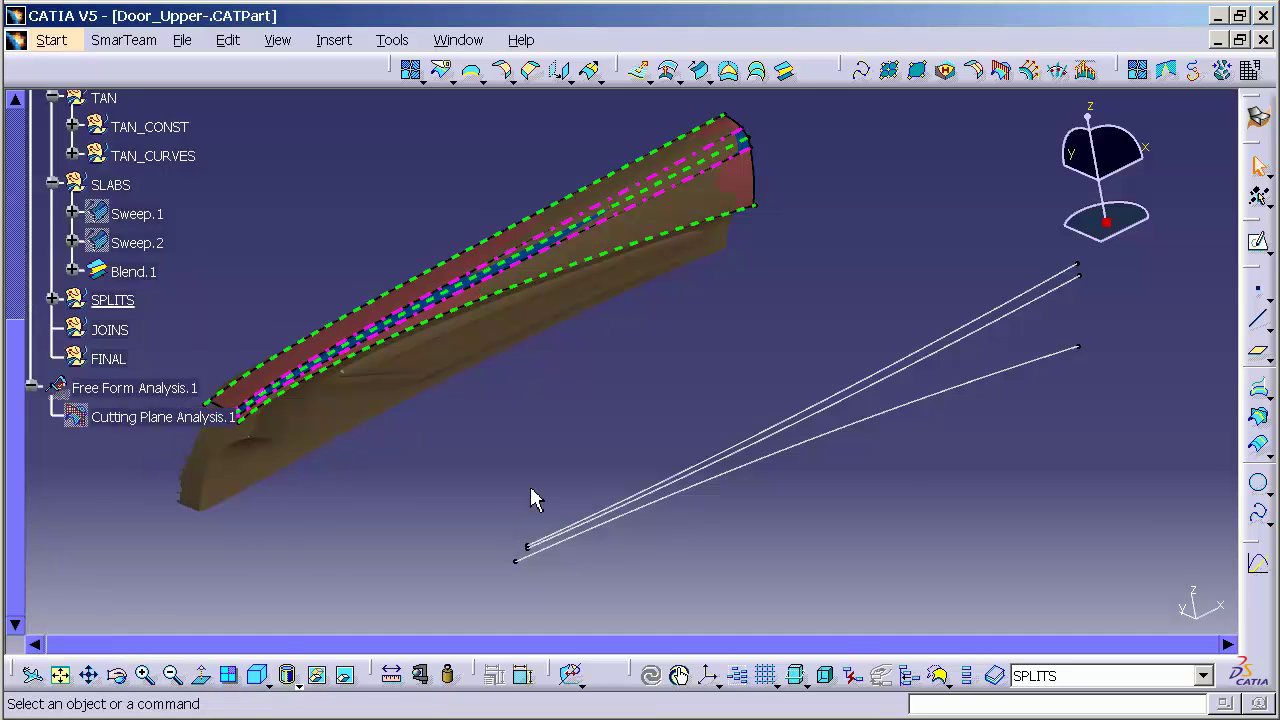
middle_drag(530, 488, 655, 463)
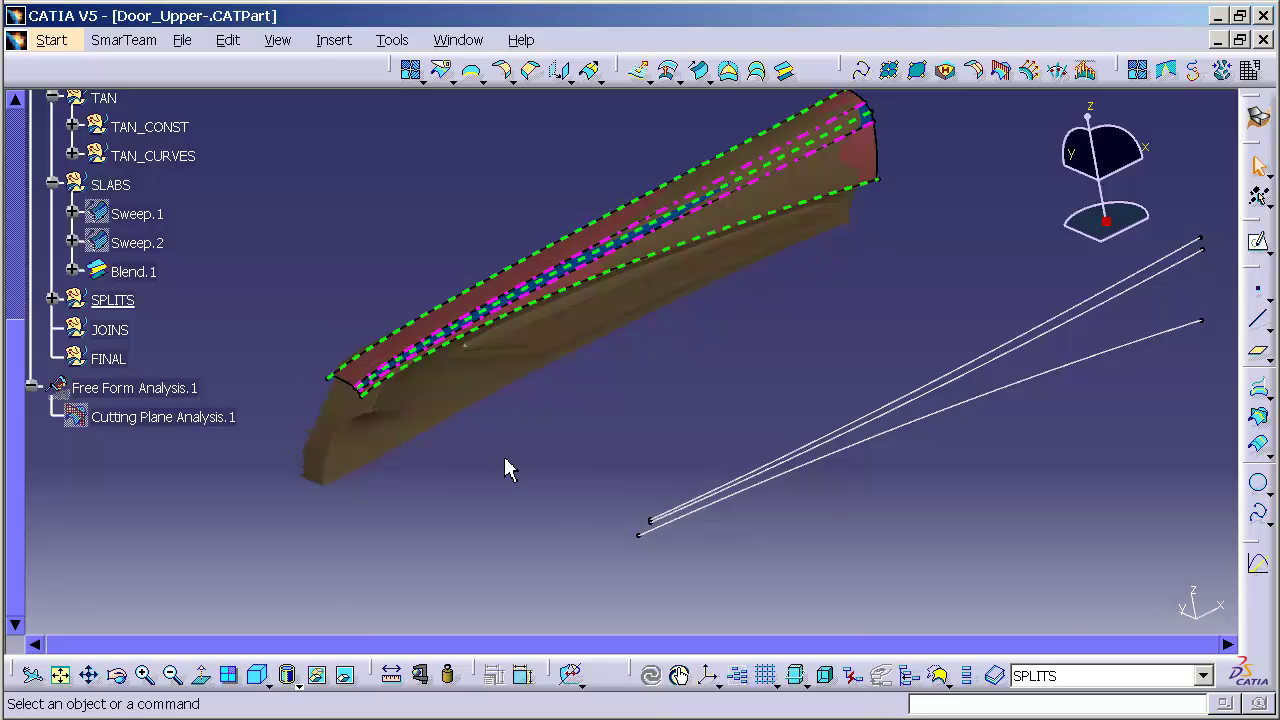
middle_drag(791, 483, 677, 417)
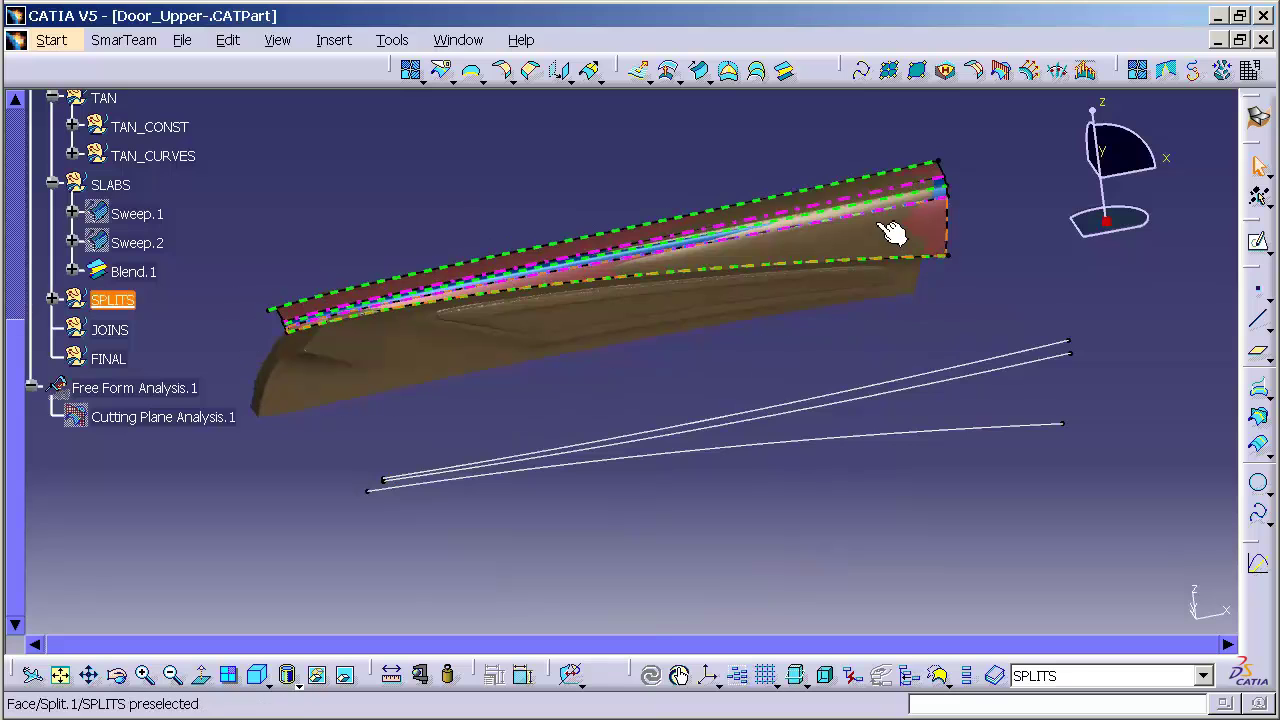
Step: Locate 3D Curve.3 in the specification tree, then clear the selection
right_click(835, 447)
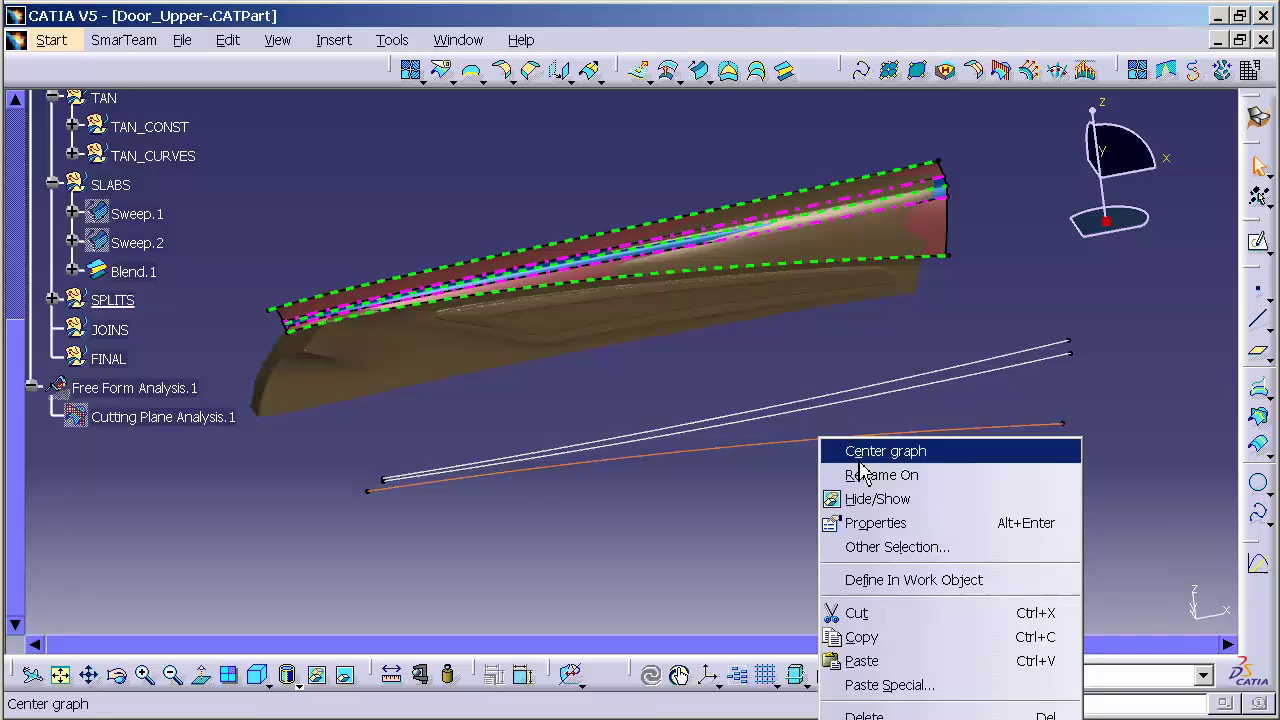
click(850, 449)
click(360, 547)
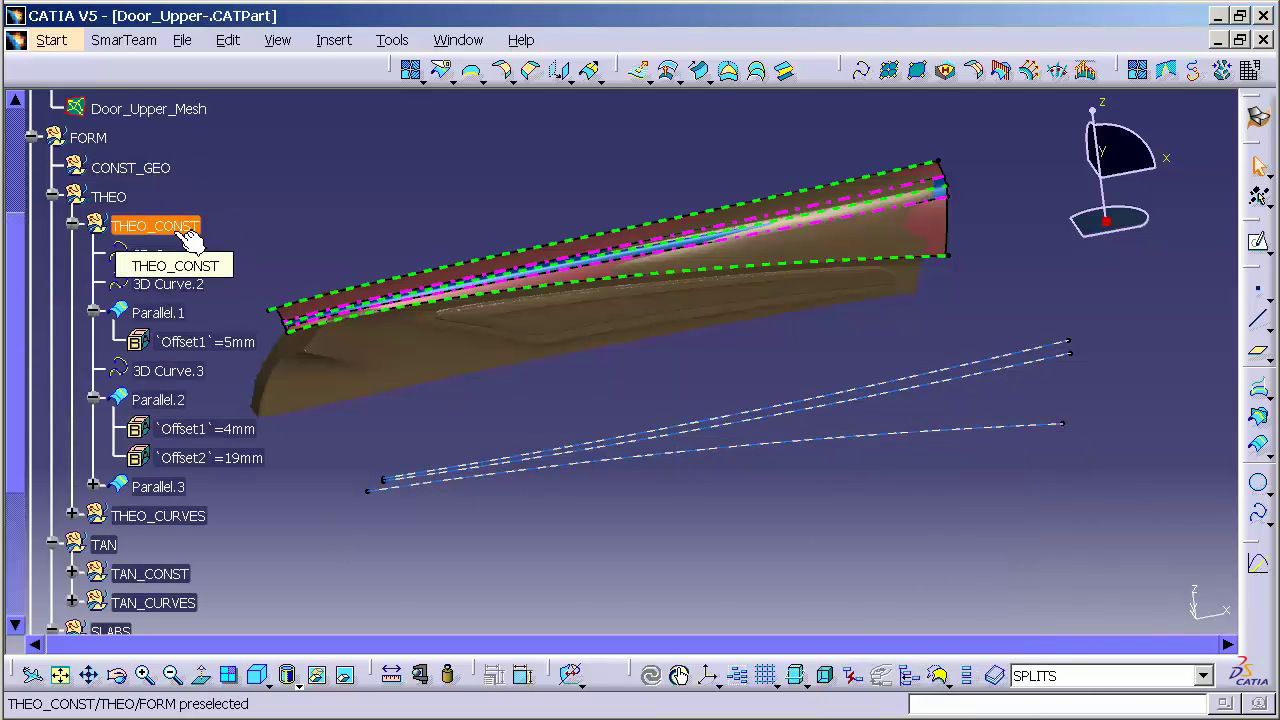
Step: Deactivate all components of THEO_CONST and face the XZ plane from the opposite side
right_click(178, 230)
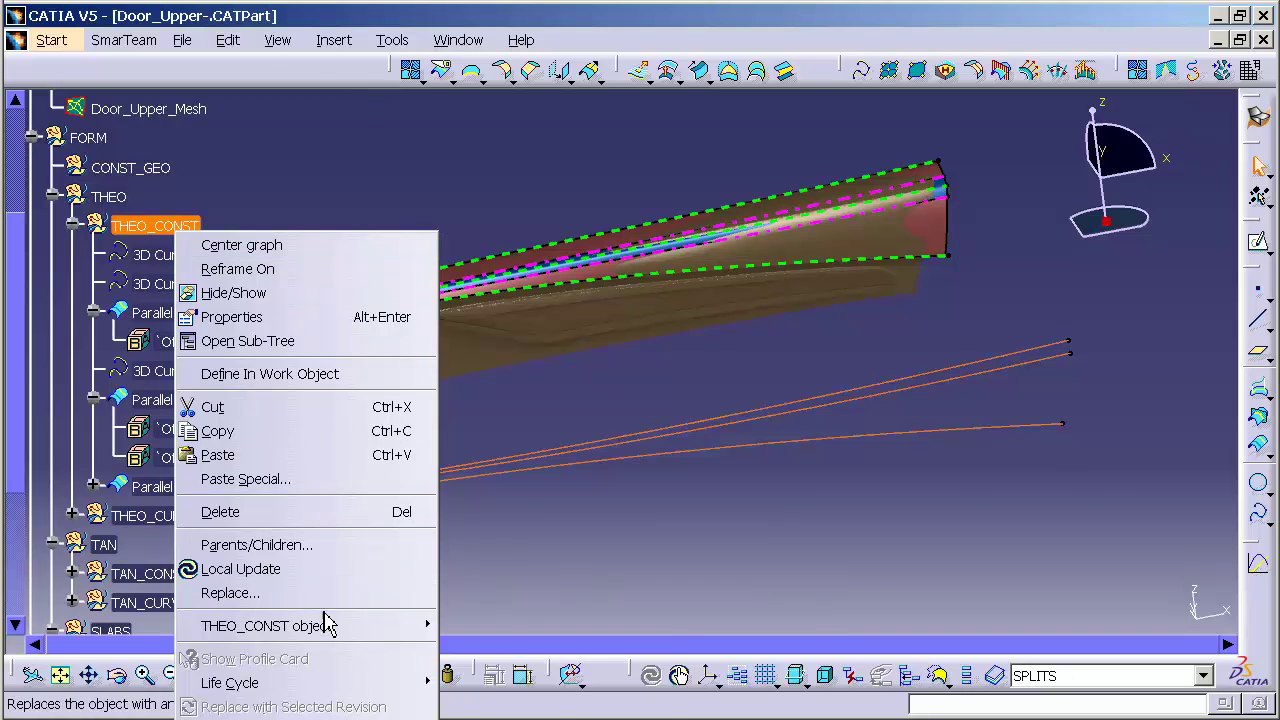
mouse_move(340, 626)
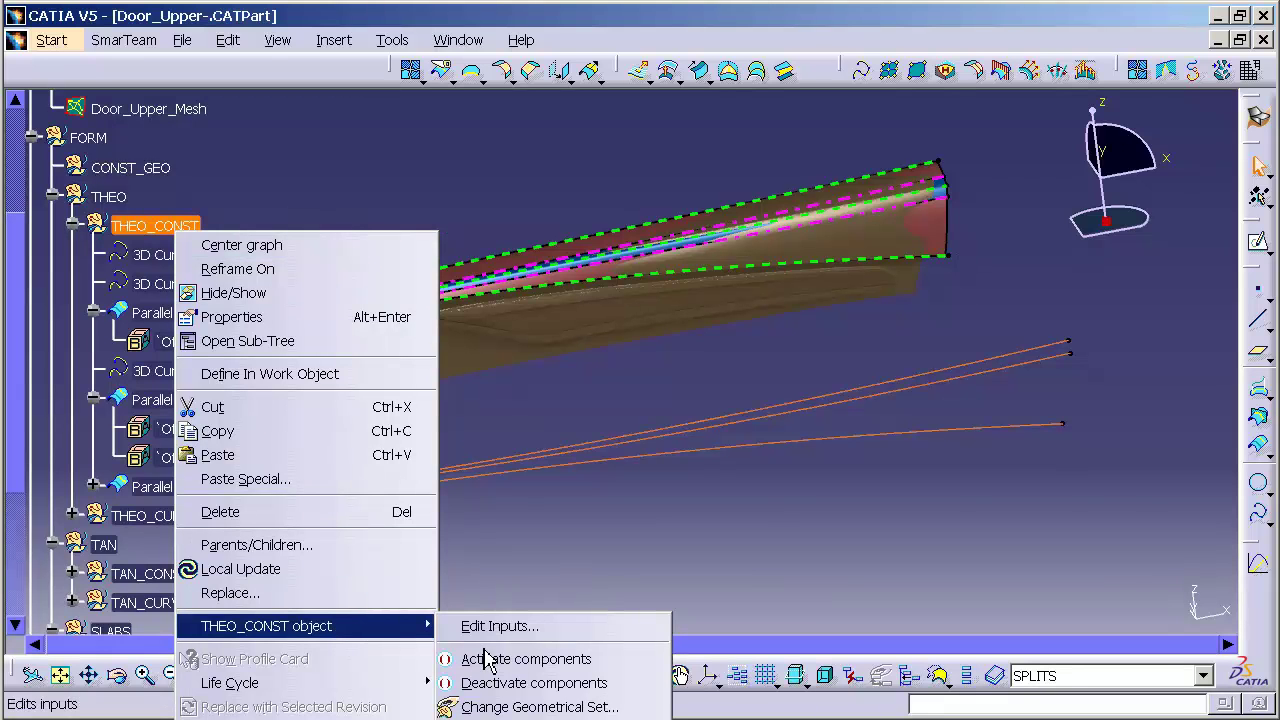
click(534, 683)
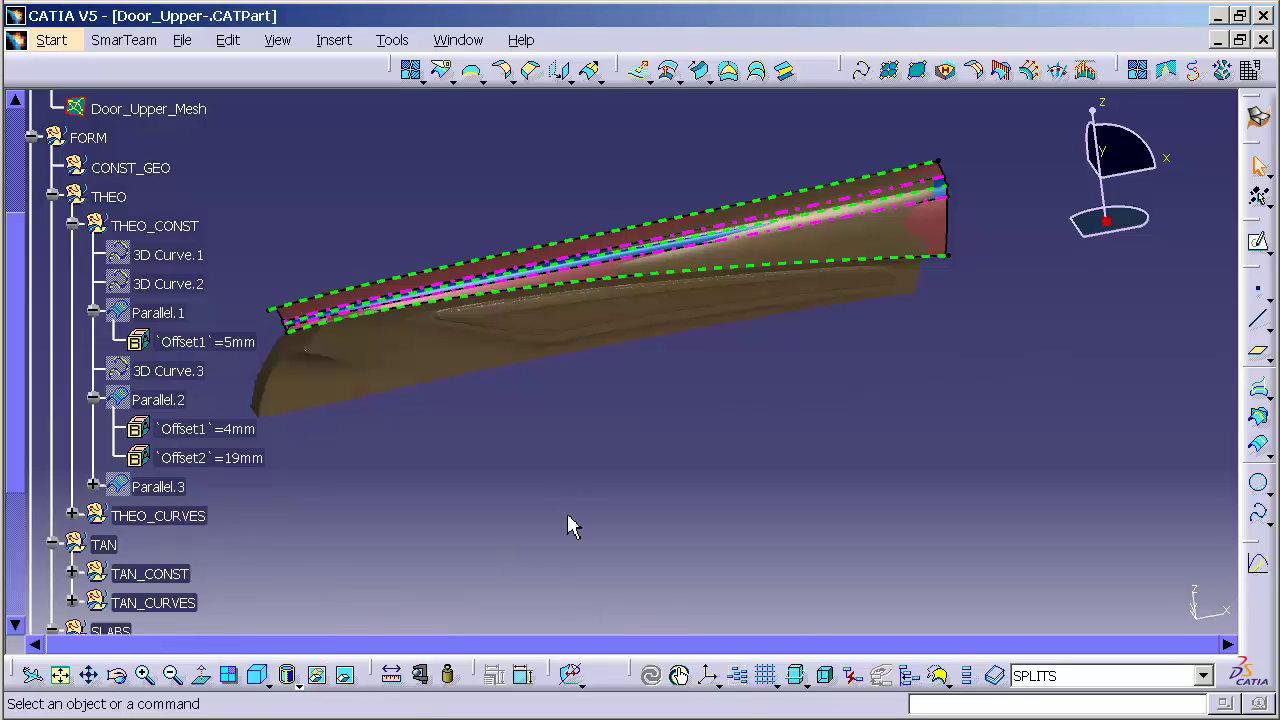
click(1112, 163)
click(1098, 176)
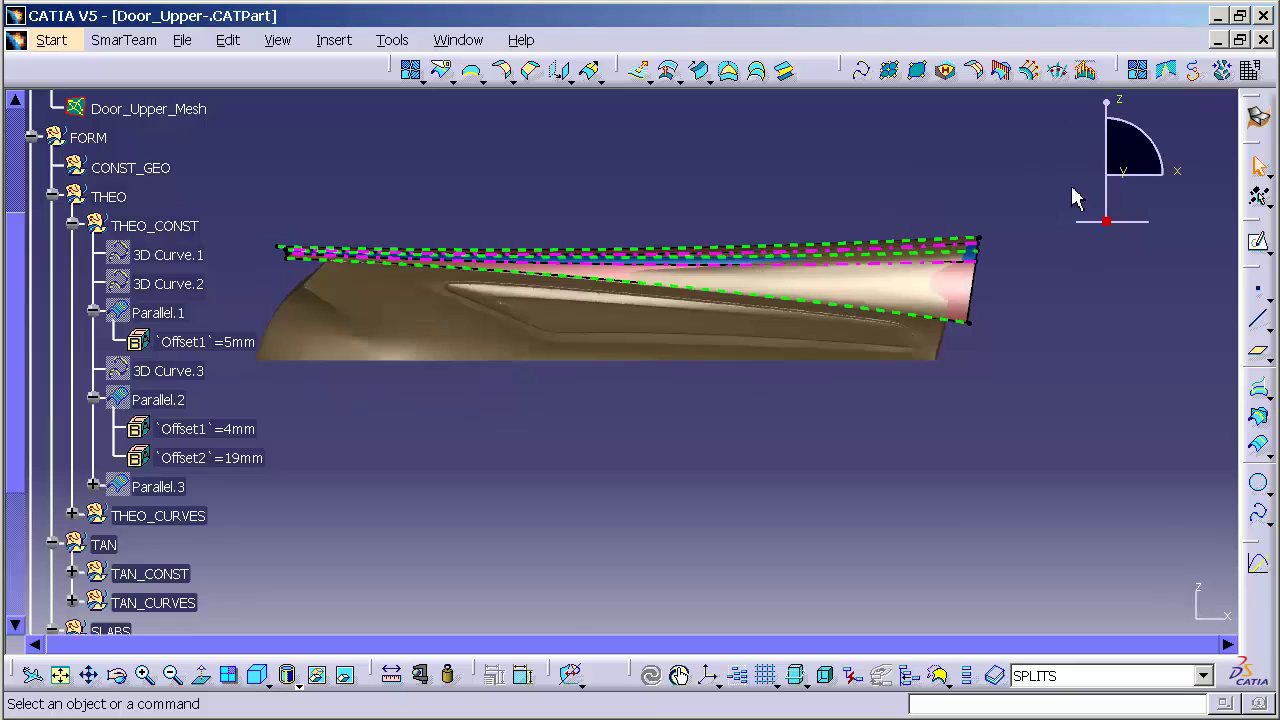
Step: Make XZ the privileged plane and place three control points along the door's lower edge
right_click(1143, 172)
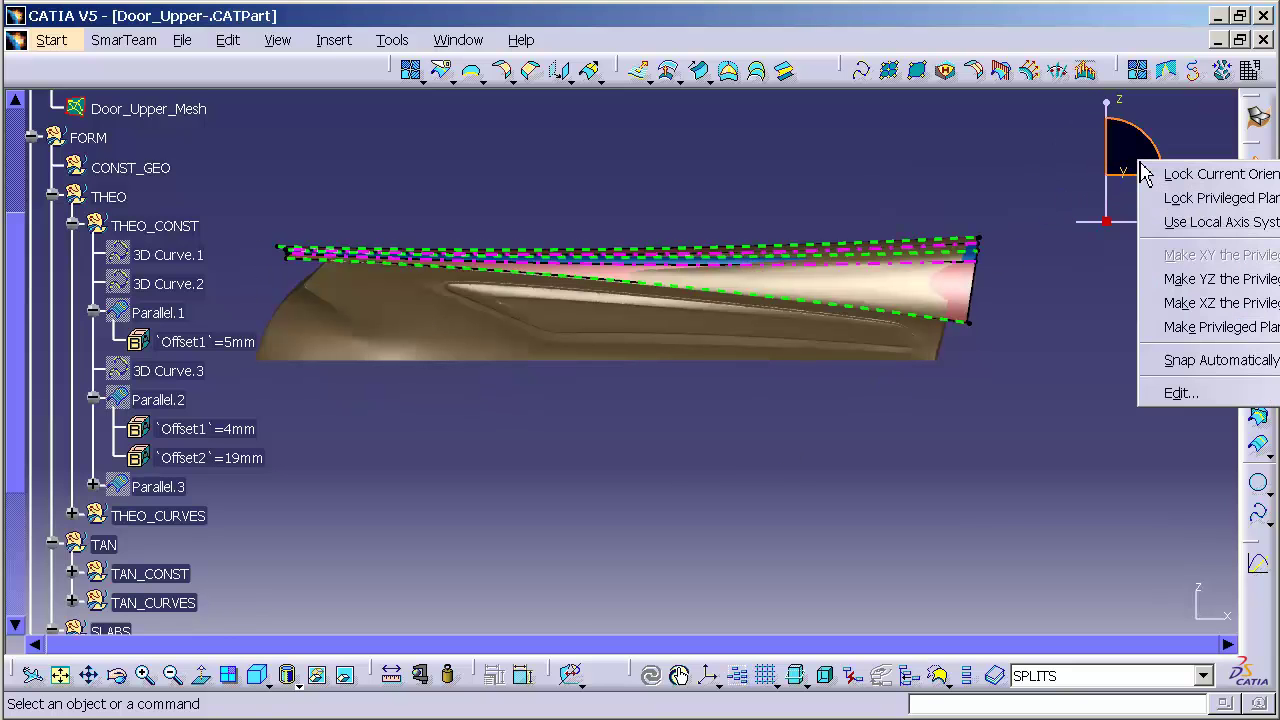
click(1201, 310)
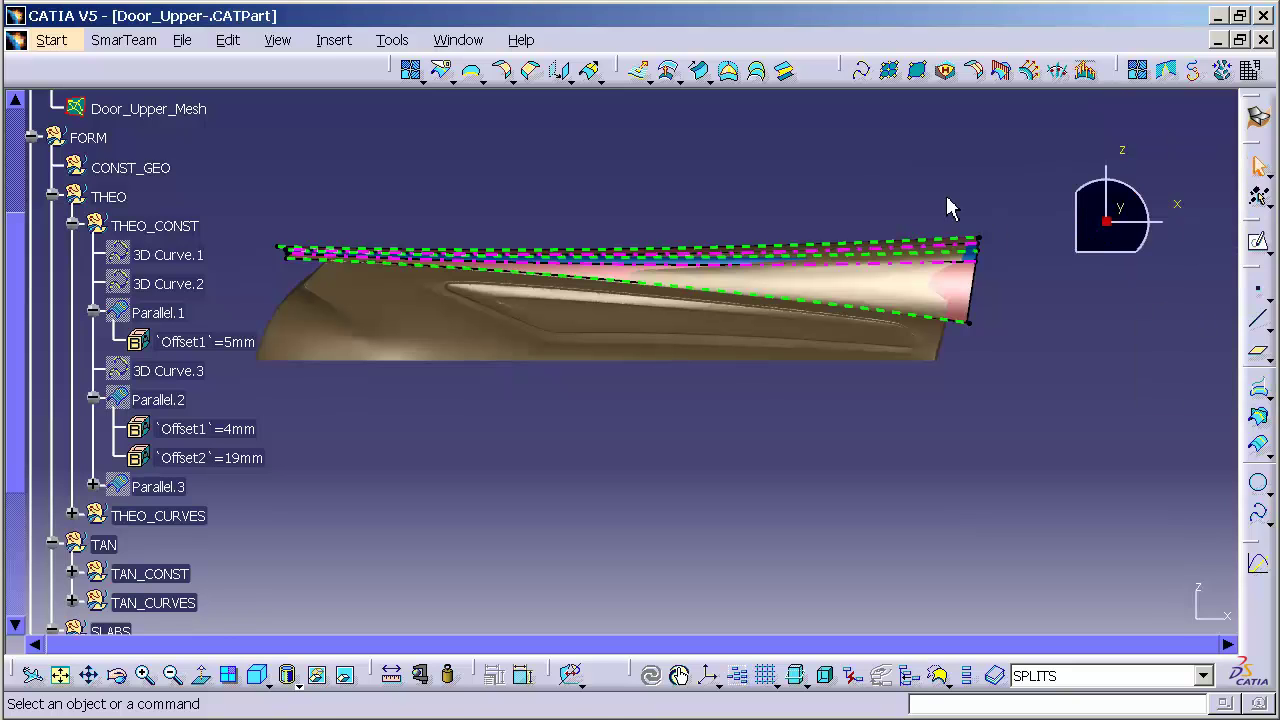
click(864, 74)
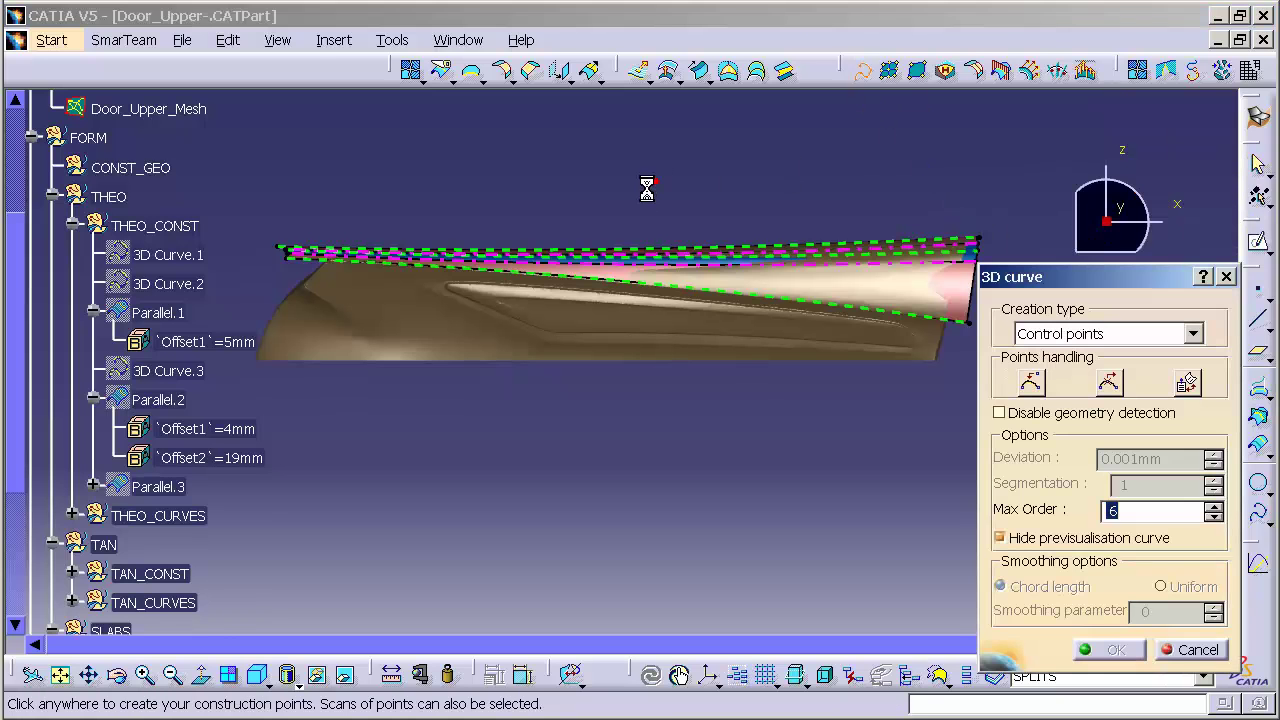
mouse_move(641, 208)
middle_down()
mouse_move(655, 187)
mouse_move(648, 243)
middle_up()
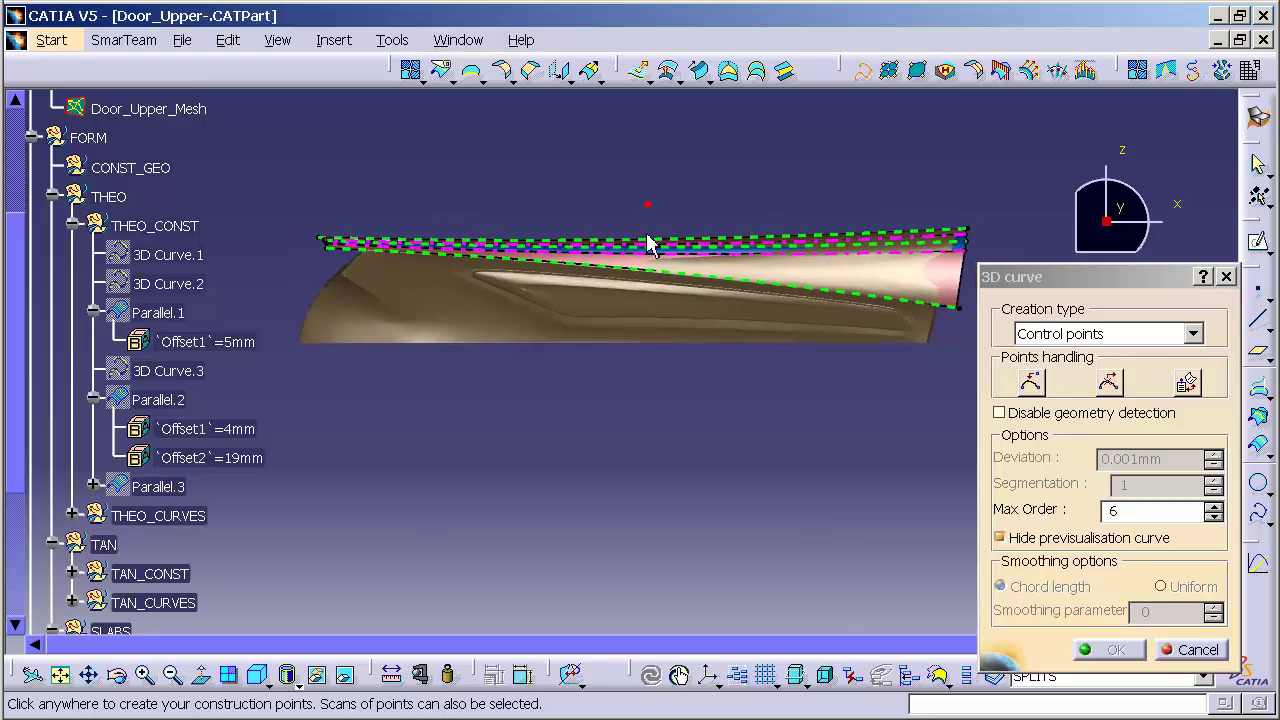
click(283, 353)
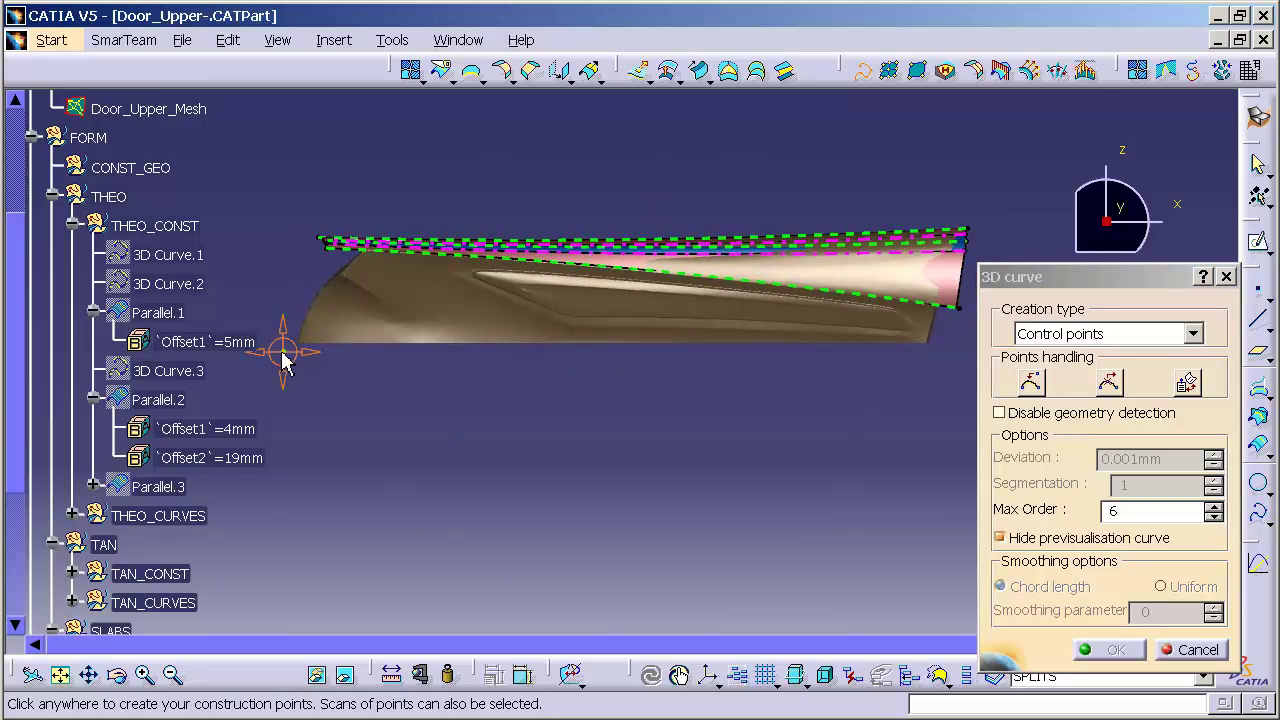
click(600, 356)
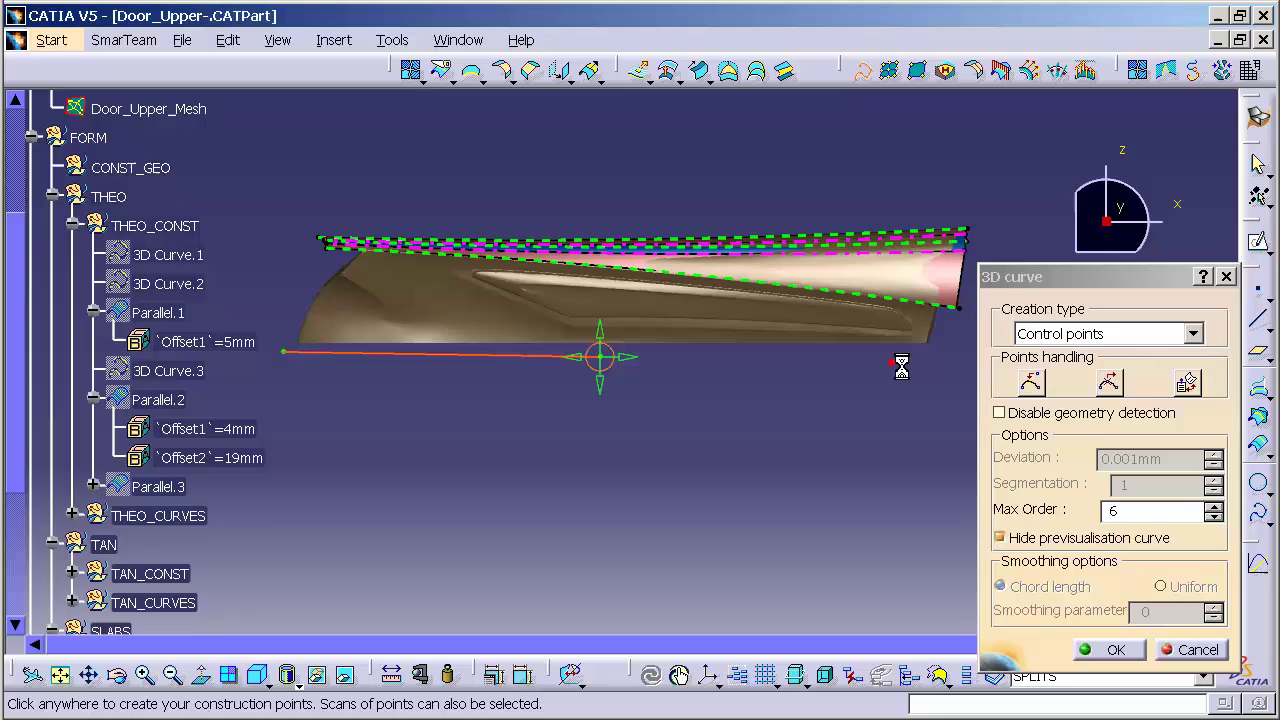
click(947, 357)
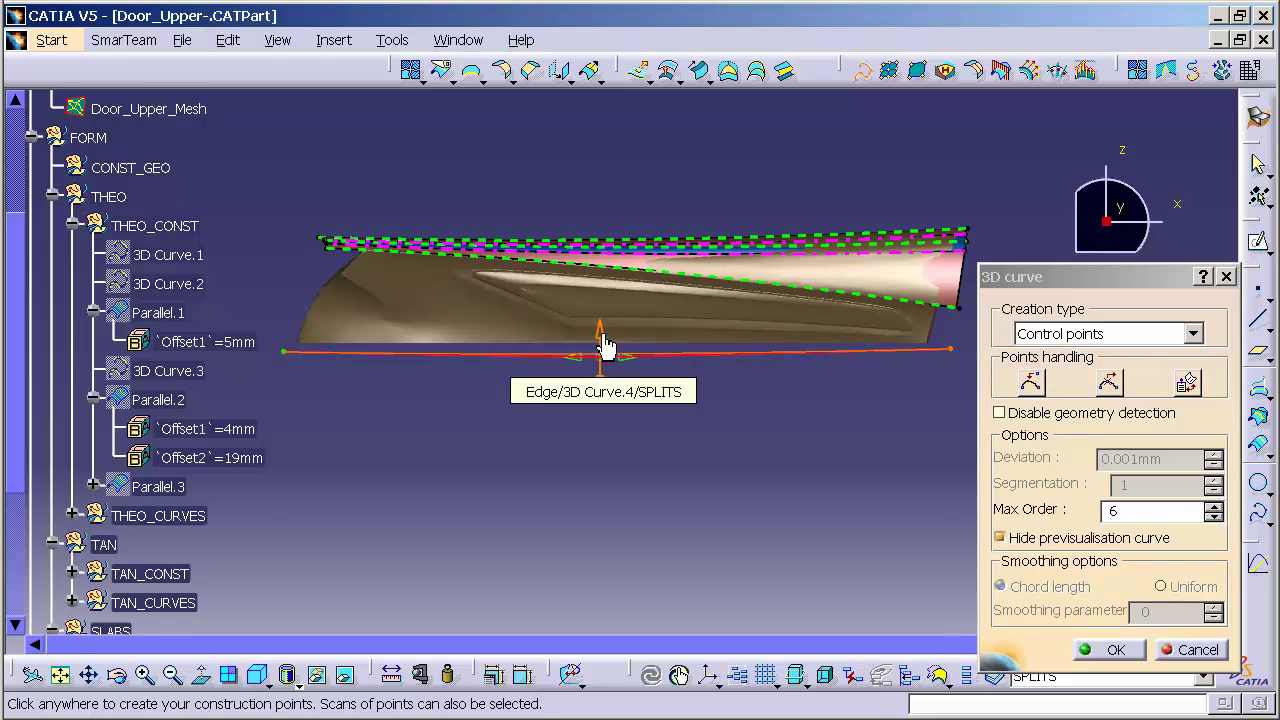
Step: Raise the middle and left control points slightly and create 3D Curve.4
drag(603, 338, 607, 326)
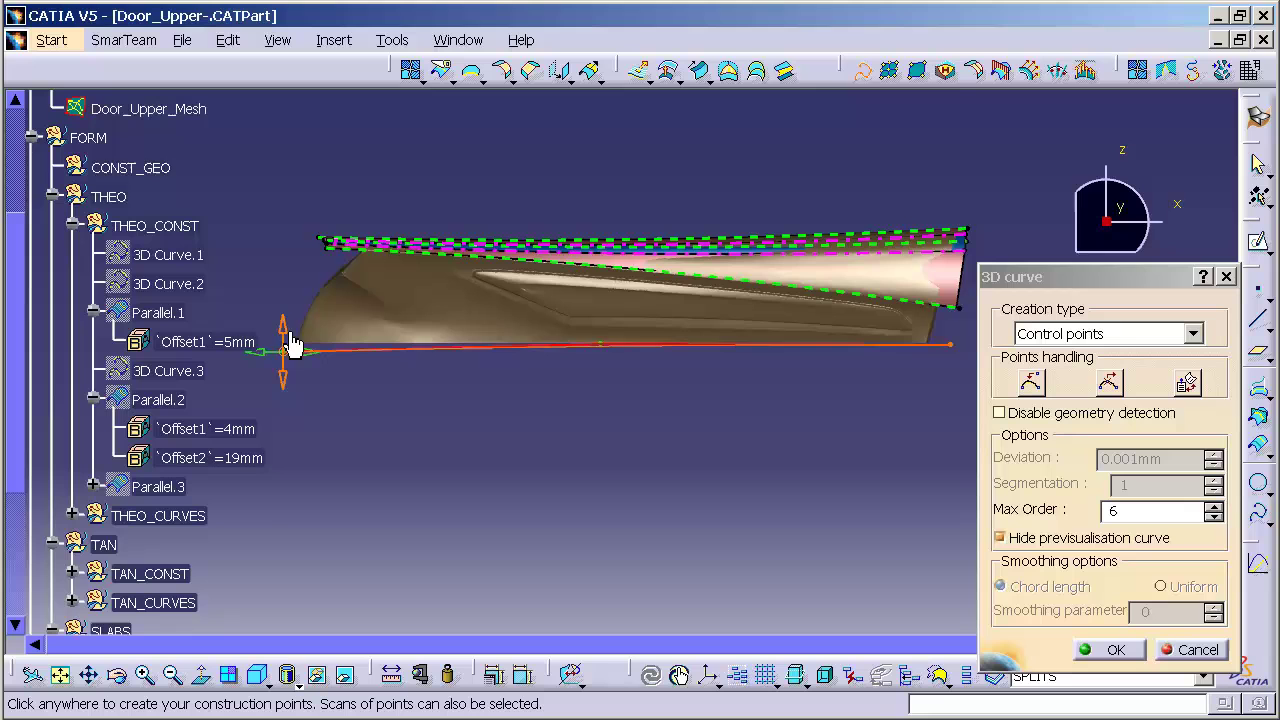
drag(286, 343, 283, 330)
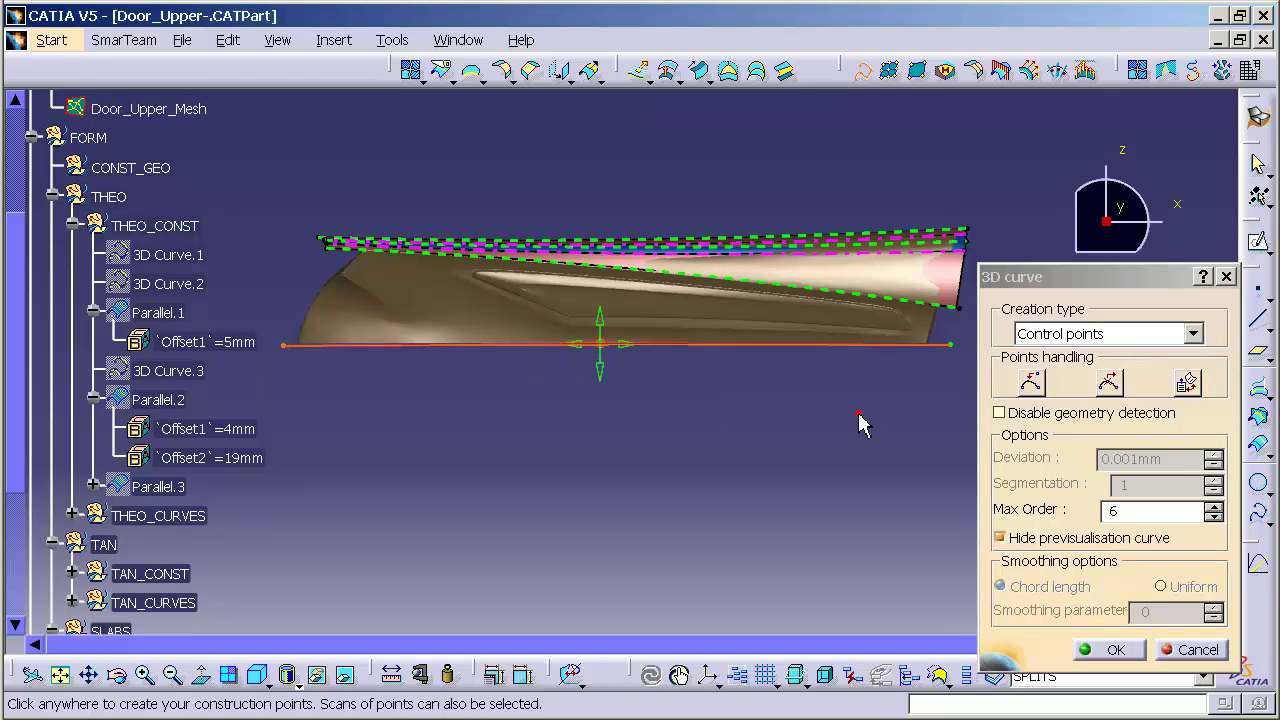
click(1114, 650)
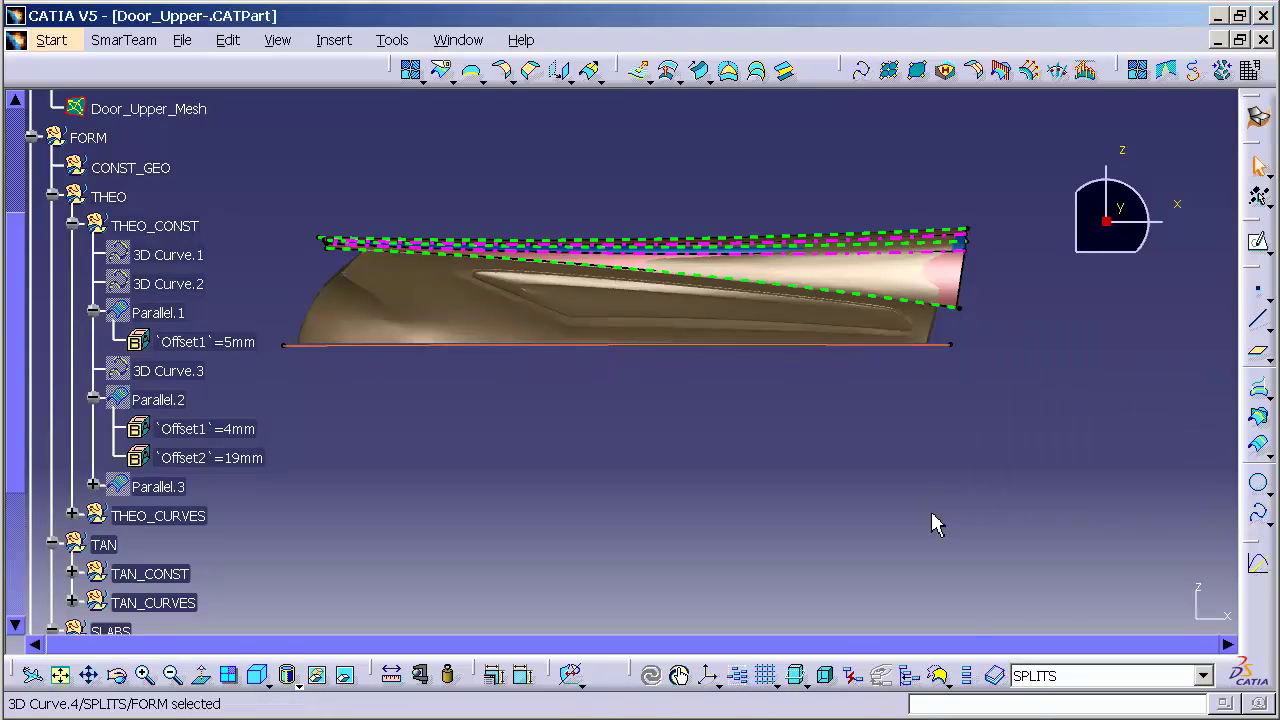
click(1131, 166)
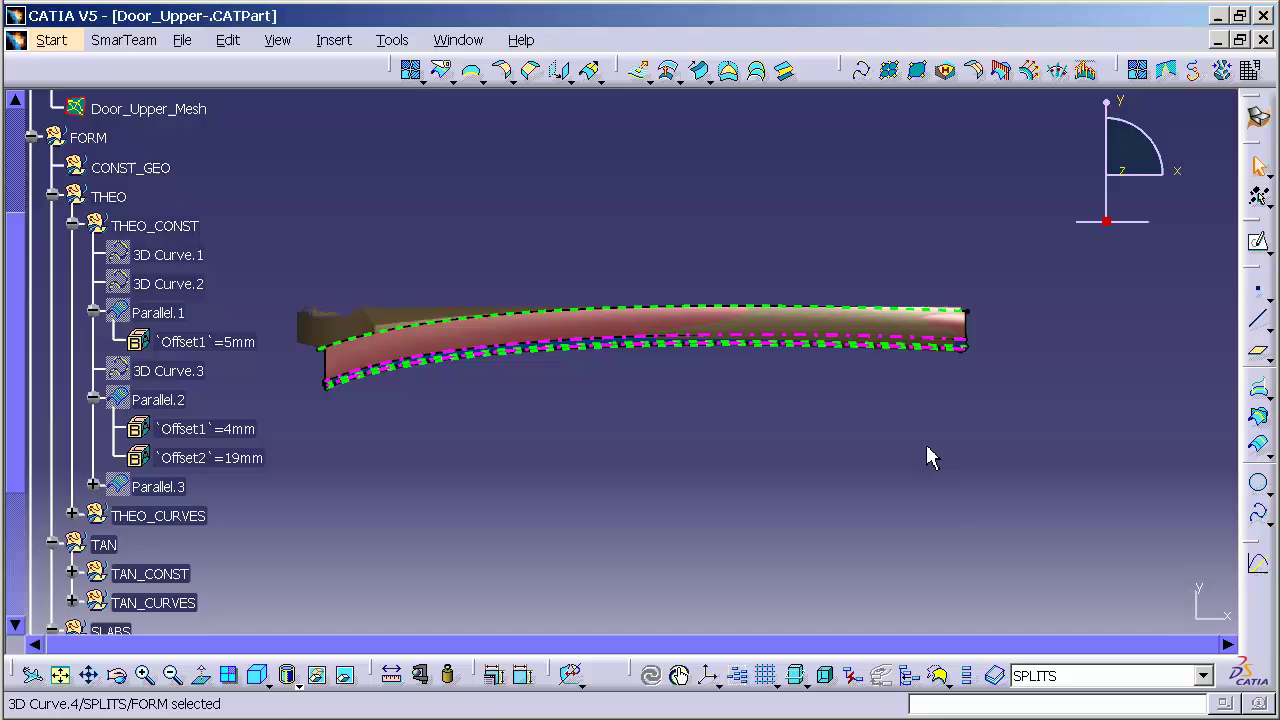
right_click(1131, 168)
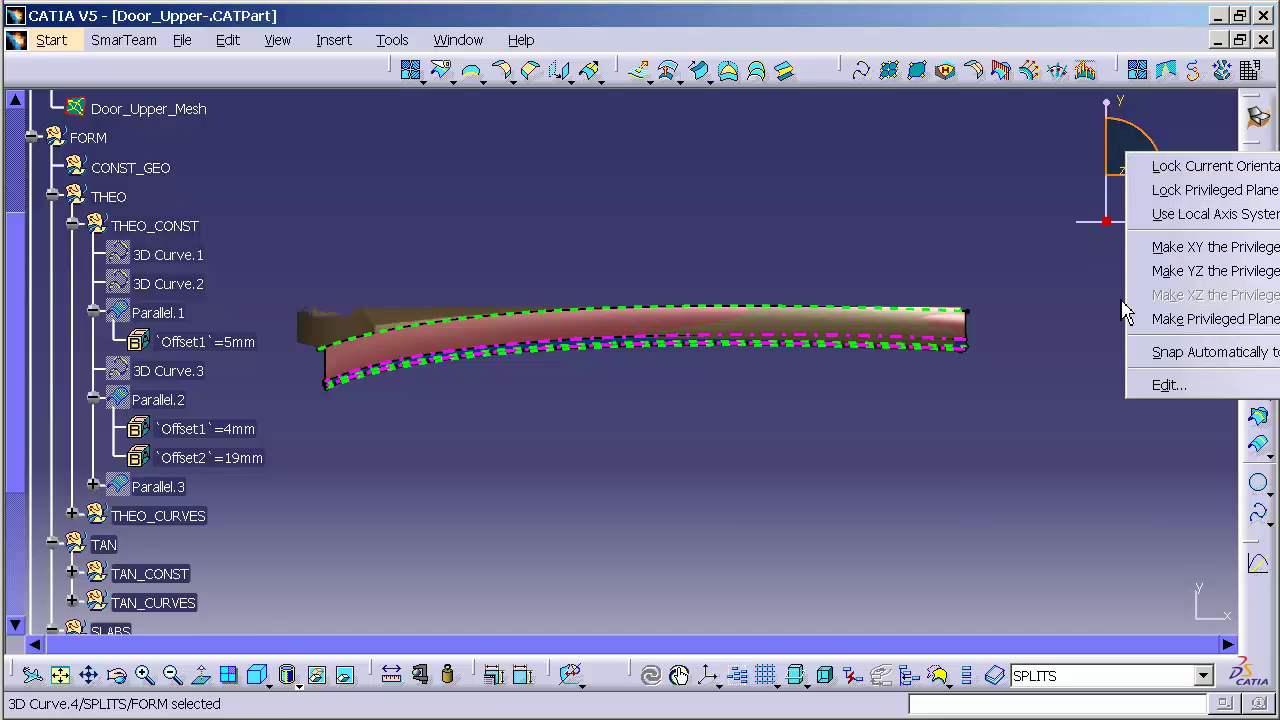
click(1210, 249)
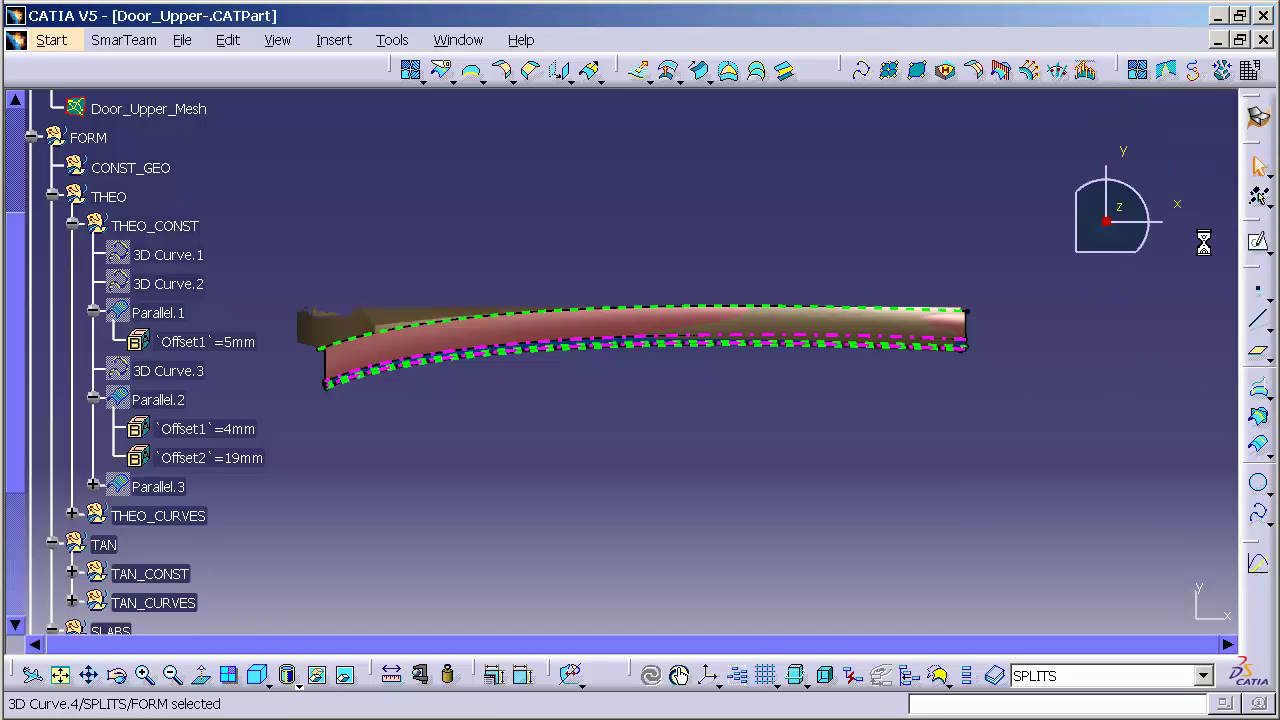
click(1127, 218)
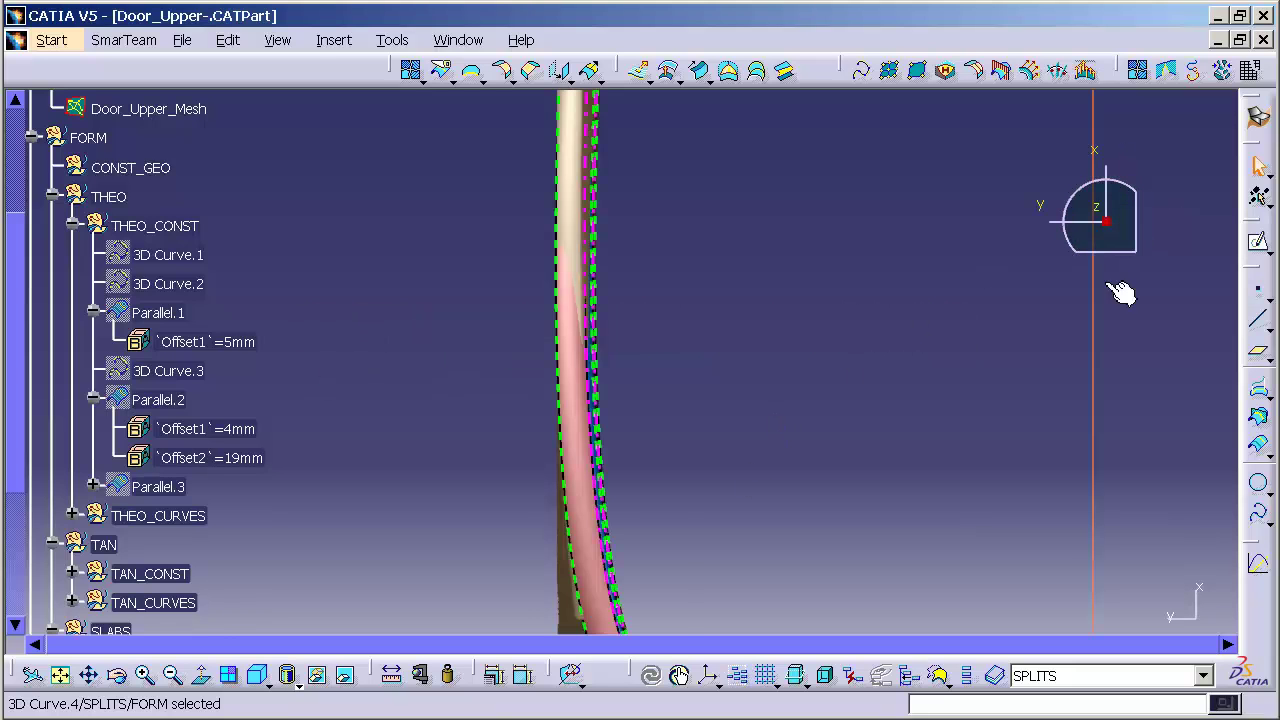
click(1105, 207)
middle_click(815, 462)
middle_drag(815, 462, 790, 440)
middle_drag(760, 489, 755, 440)
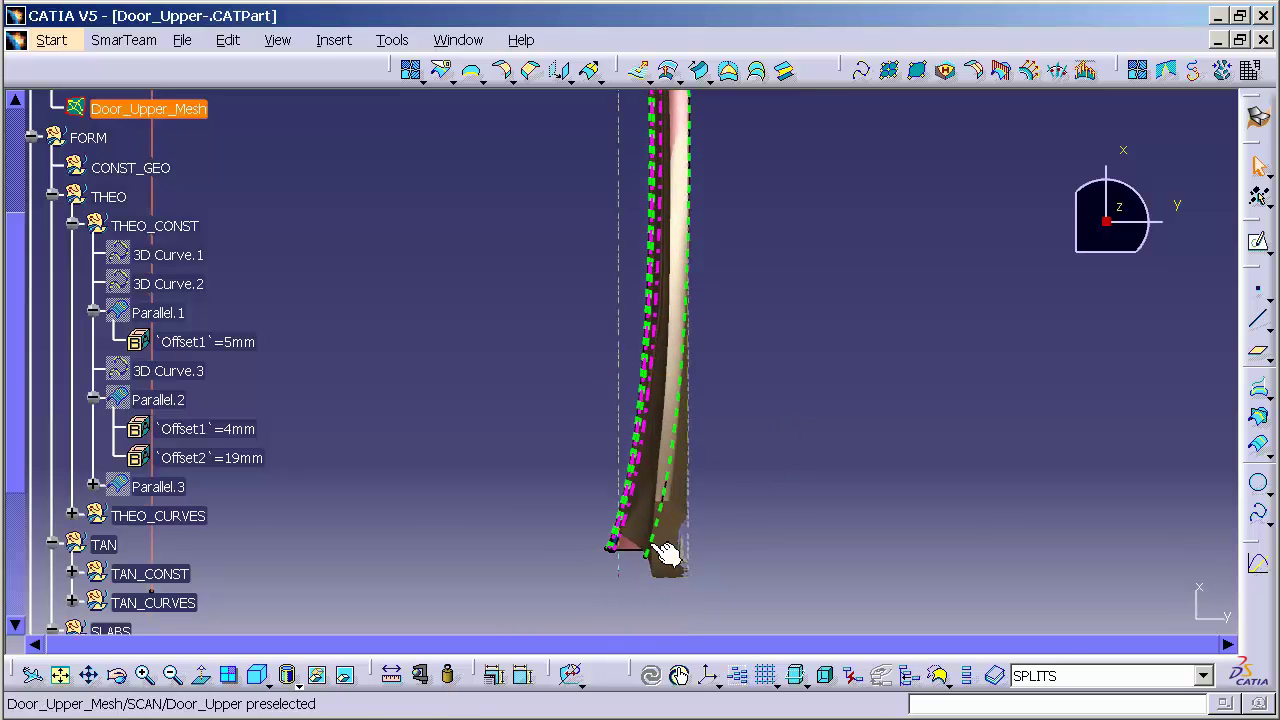
click(789, 280)
middle_drag(789, 280, 781, 398)
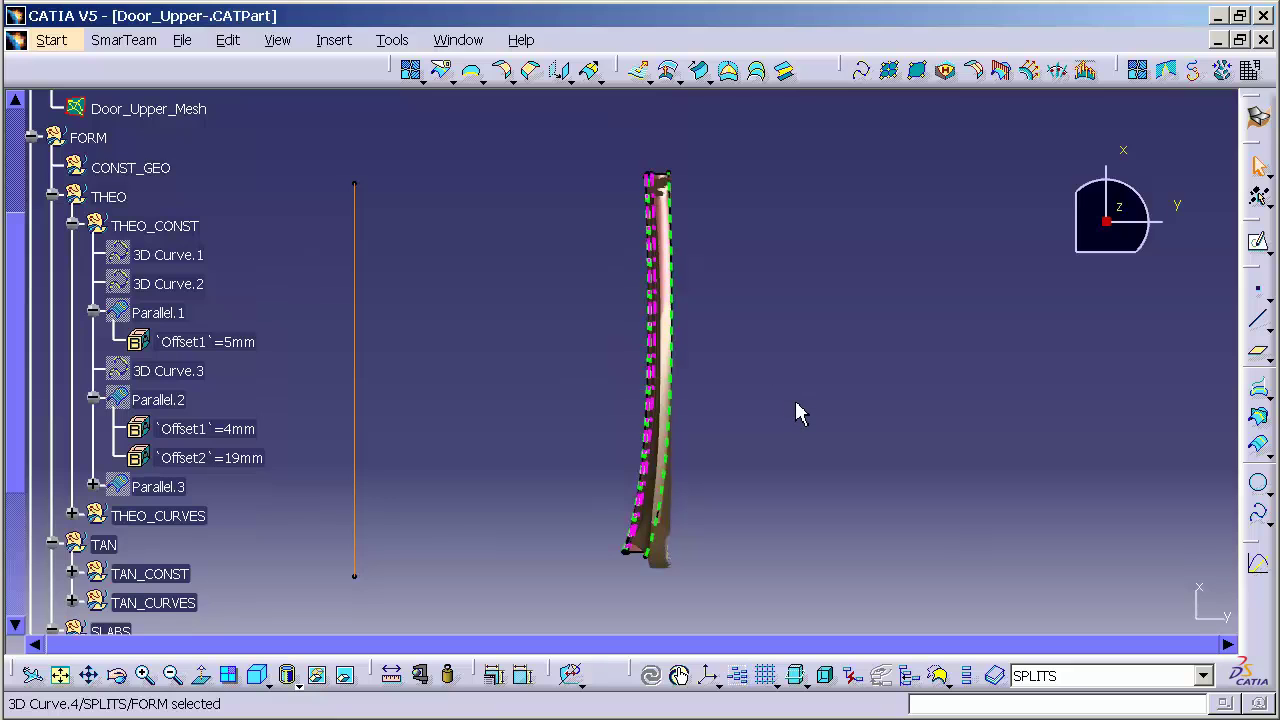
click(796, 413)
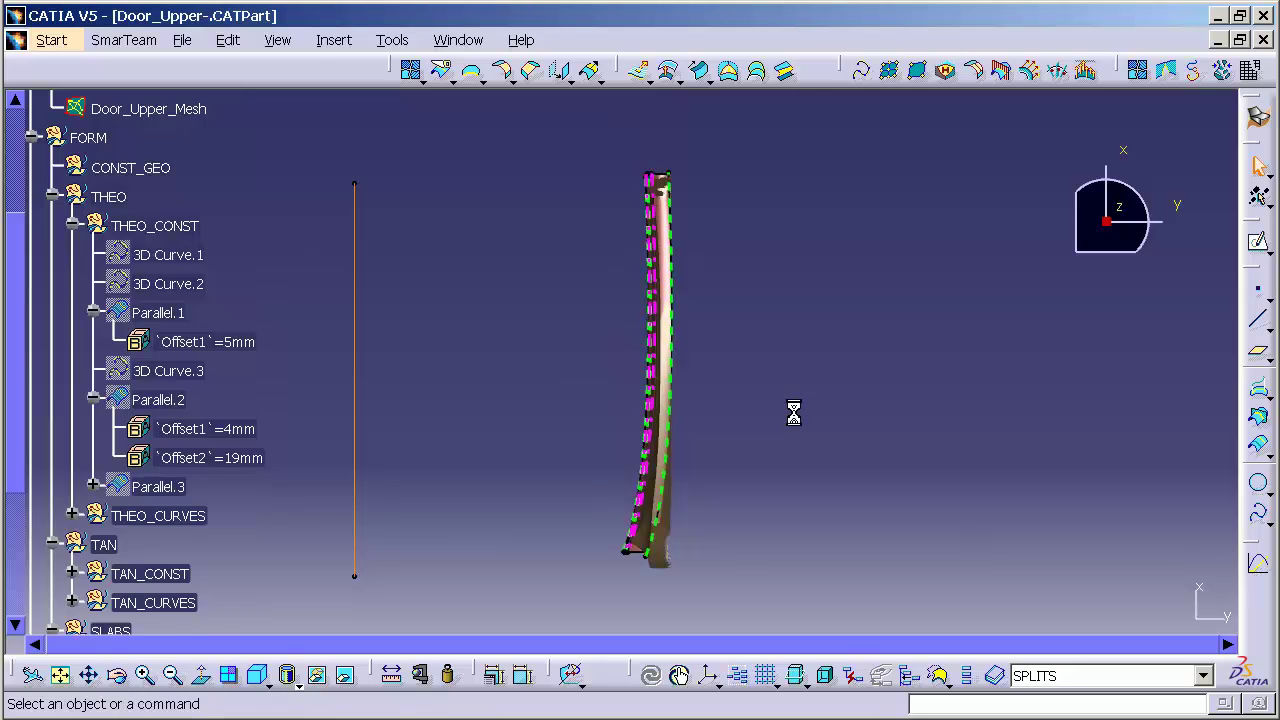
middle_drag(600, 470, 557, 387)
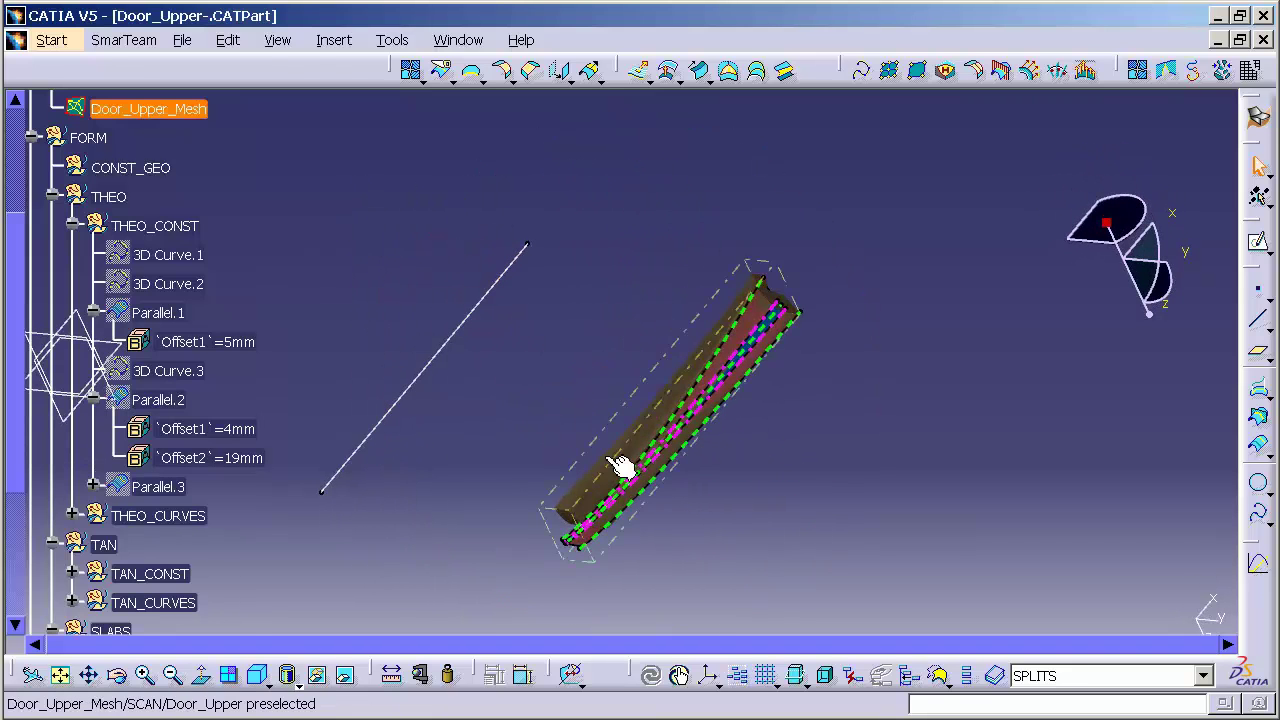
middle_drag(612, 455, 629, 370)
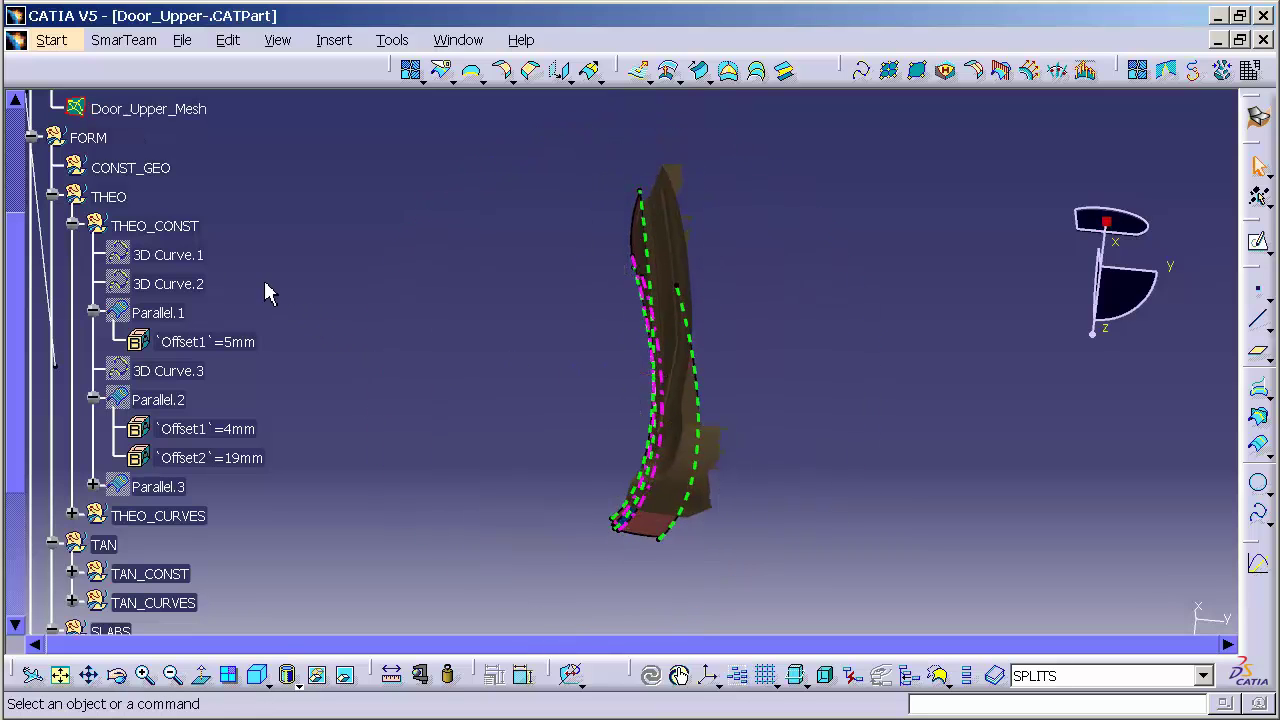
Step: Show all components of the THEO_CONST set and zoom out around the part
click(177, 222)
right_click(177, 222)
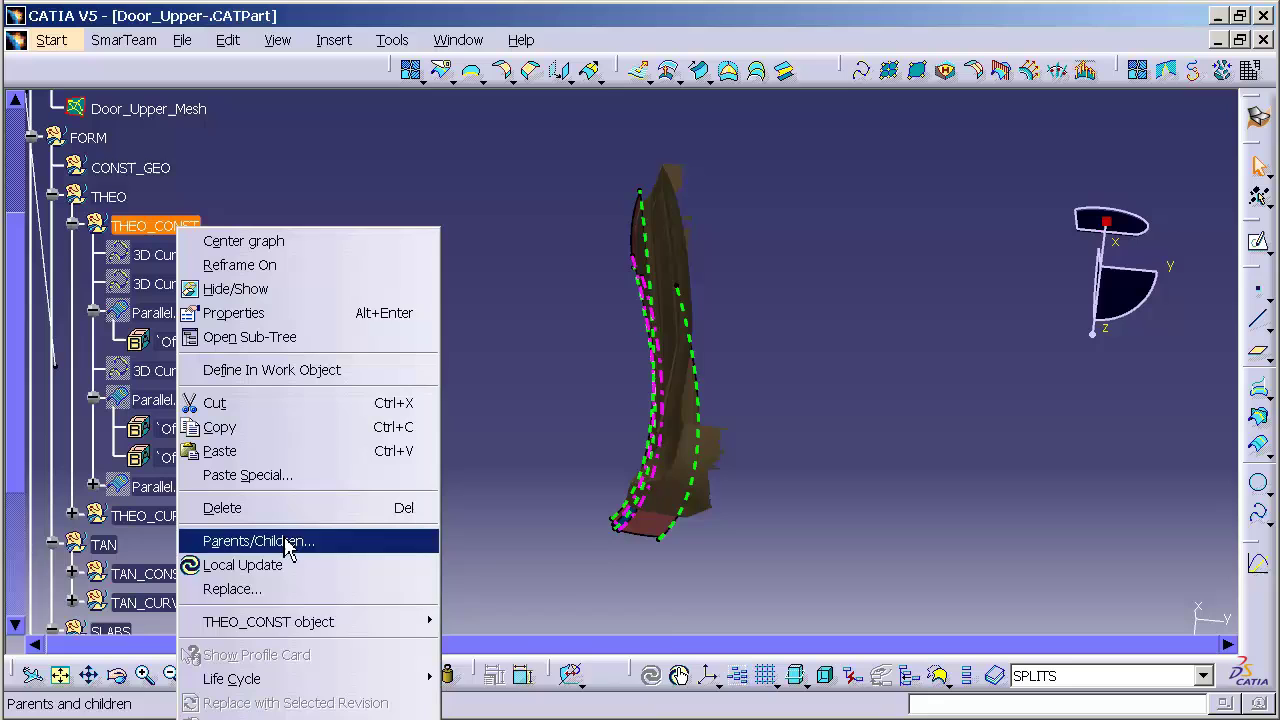
mouse_move(310, 622)
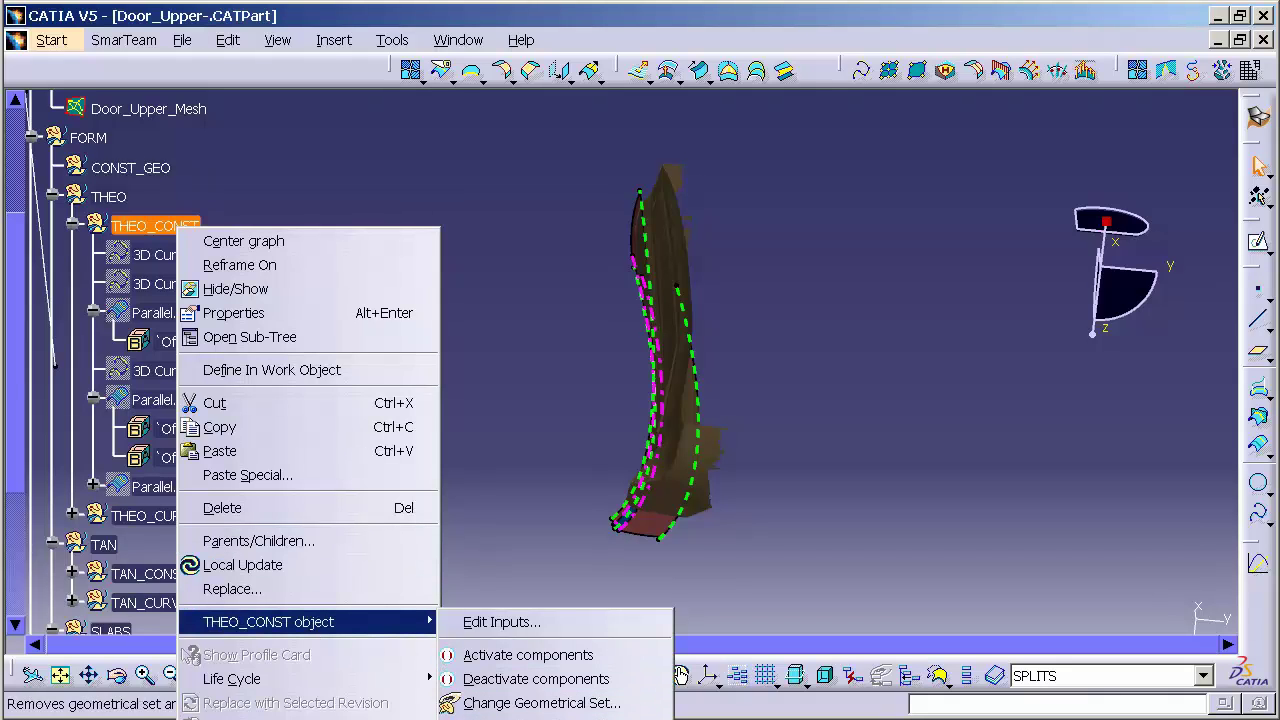
click(829, 571)
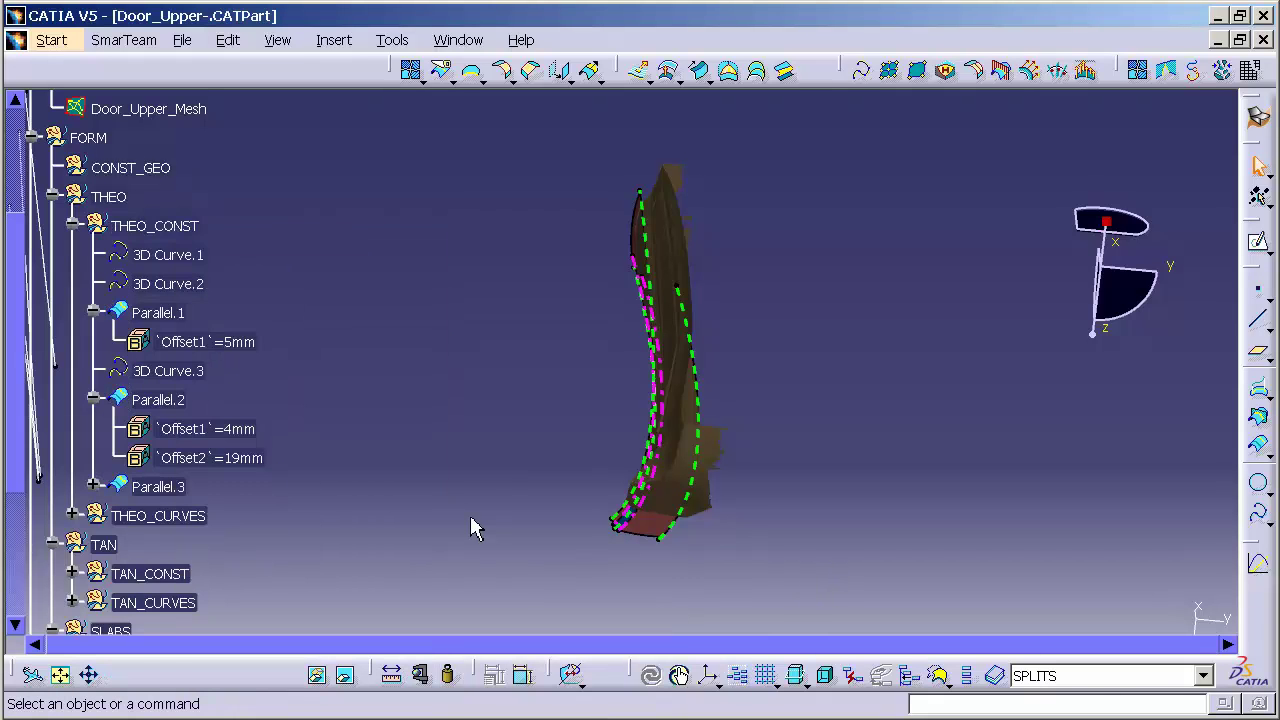
middle_drag(478, 452, 645, 418)
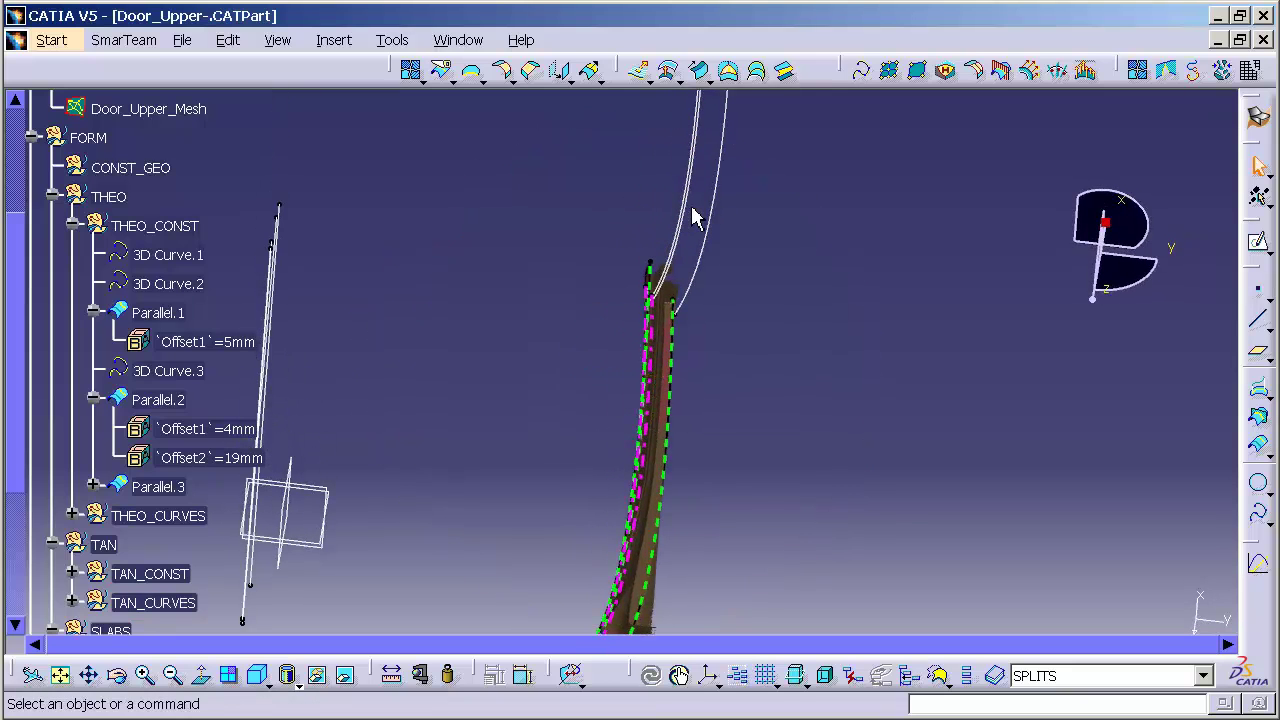
Step: Hide the six elements 3D Curve.1 through Parallel.3 in THEO_CONST
click(178, 256)
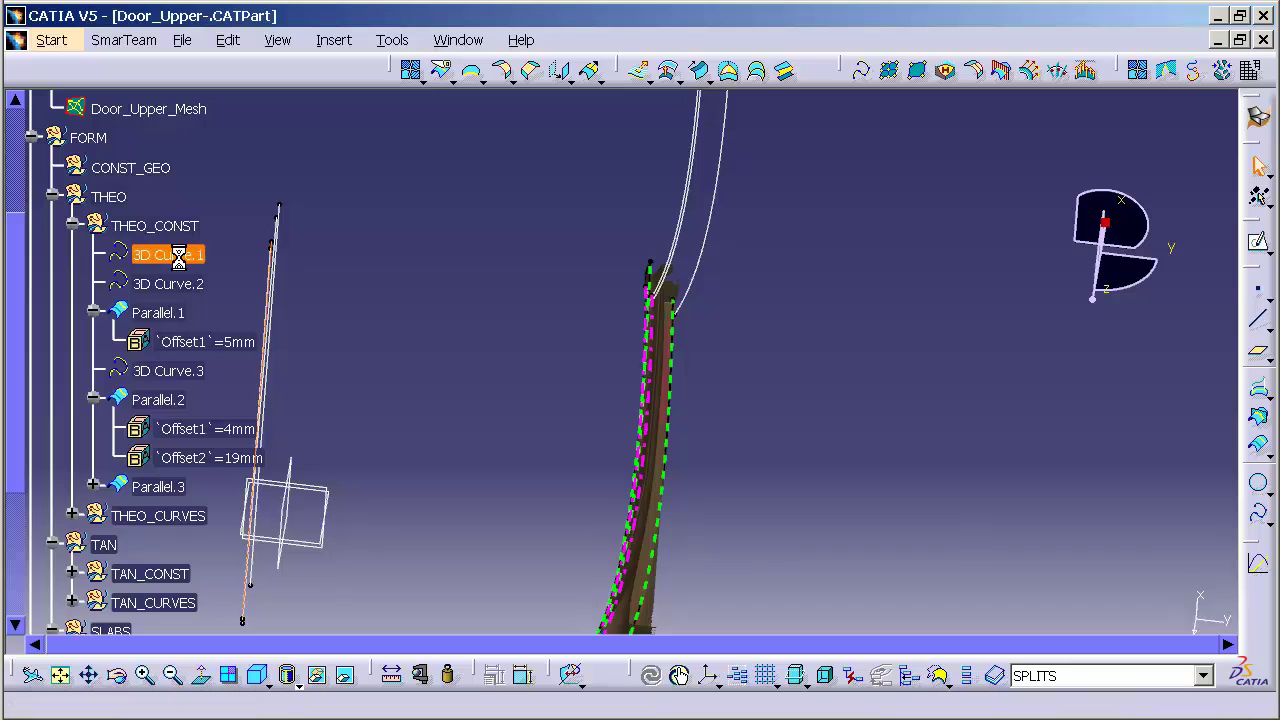
shift+click(162, 486)
right_click(164, 486)
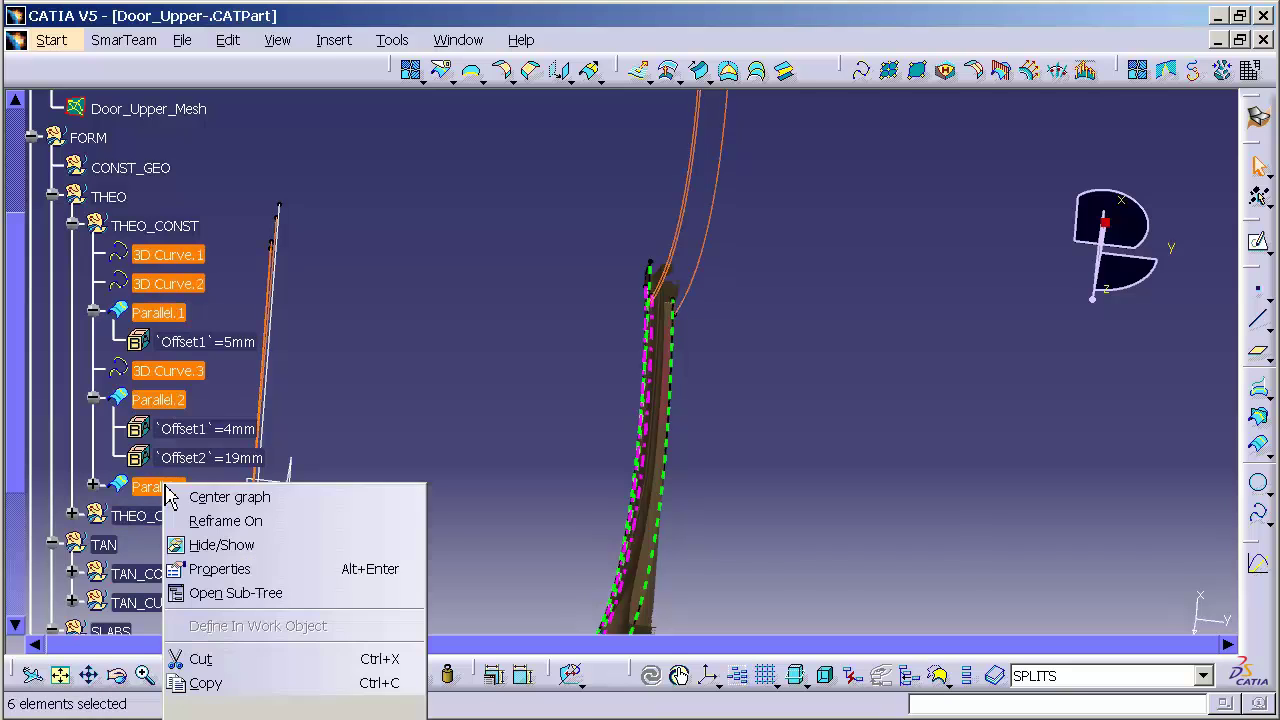
click(213, 546)
middle_drag(306, 531, 400, 343)
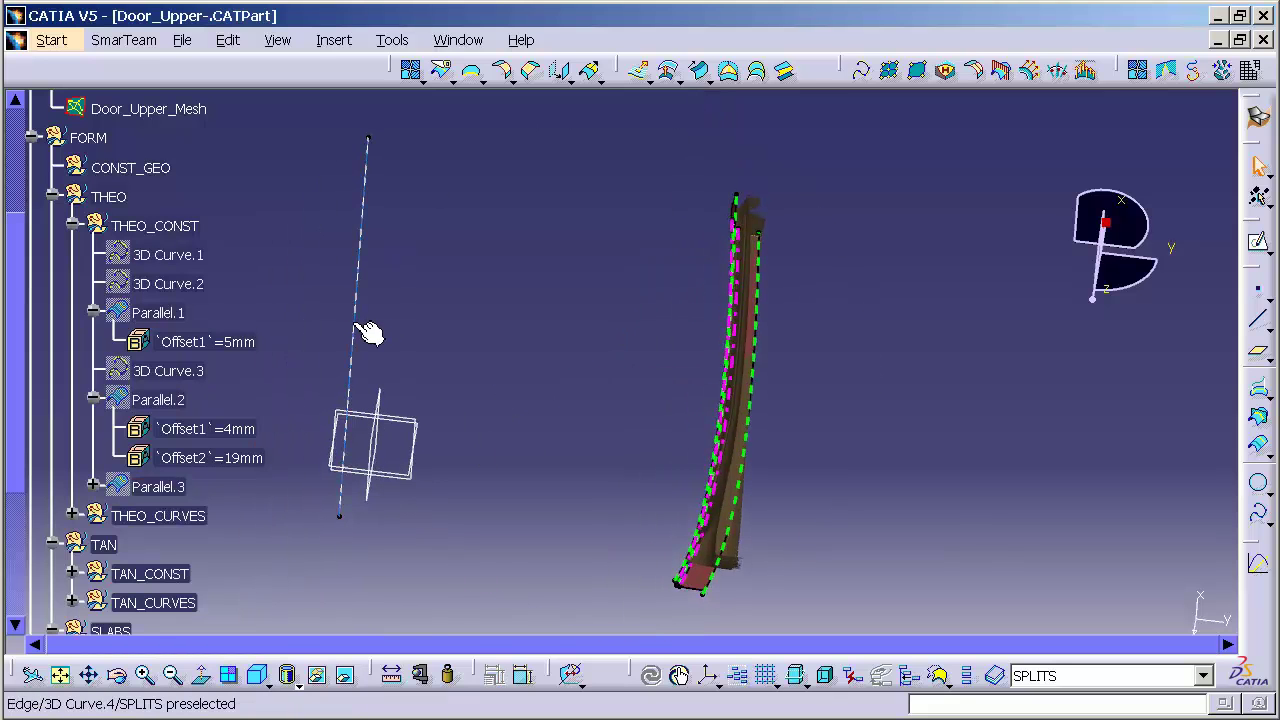
Step: Move 3D Curve.4 into THEO_CONST with Change Geometrical Set and define THEO_CONST as in-work object
right_click(358, 333)
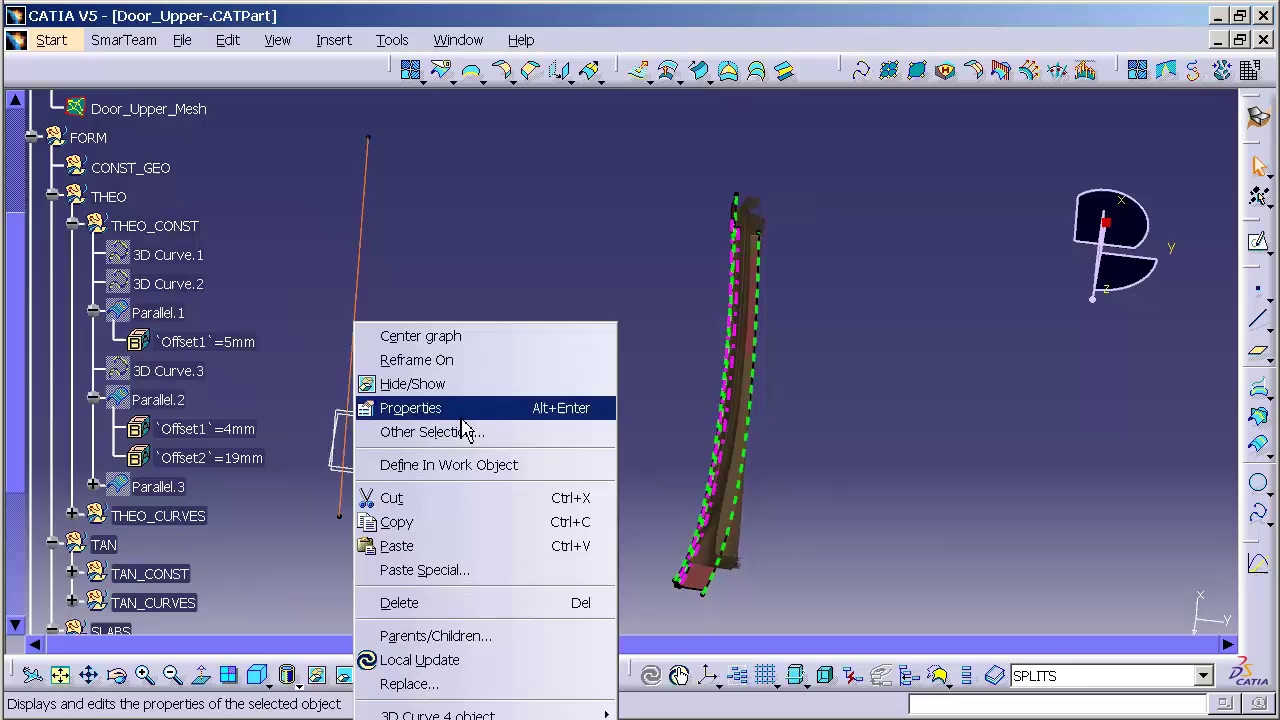
mouse_move(540, 714)
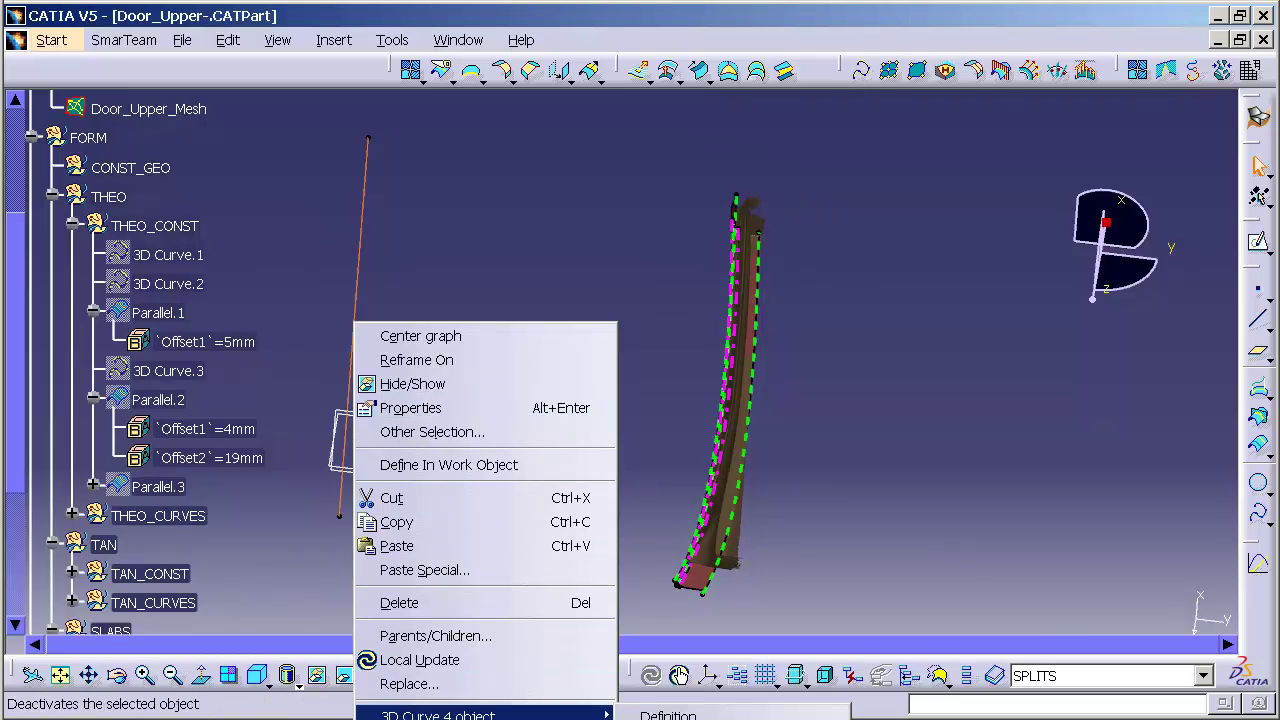
click(690, 716)
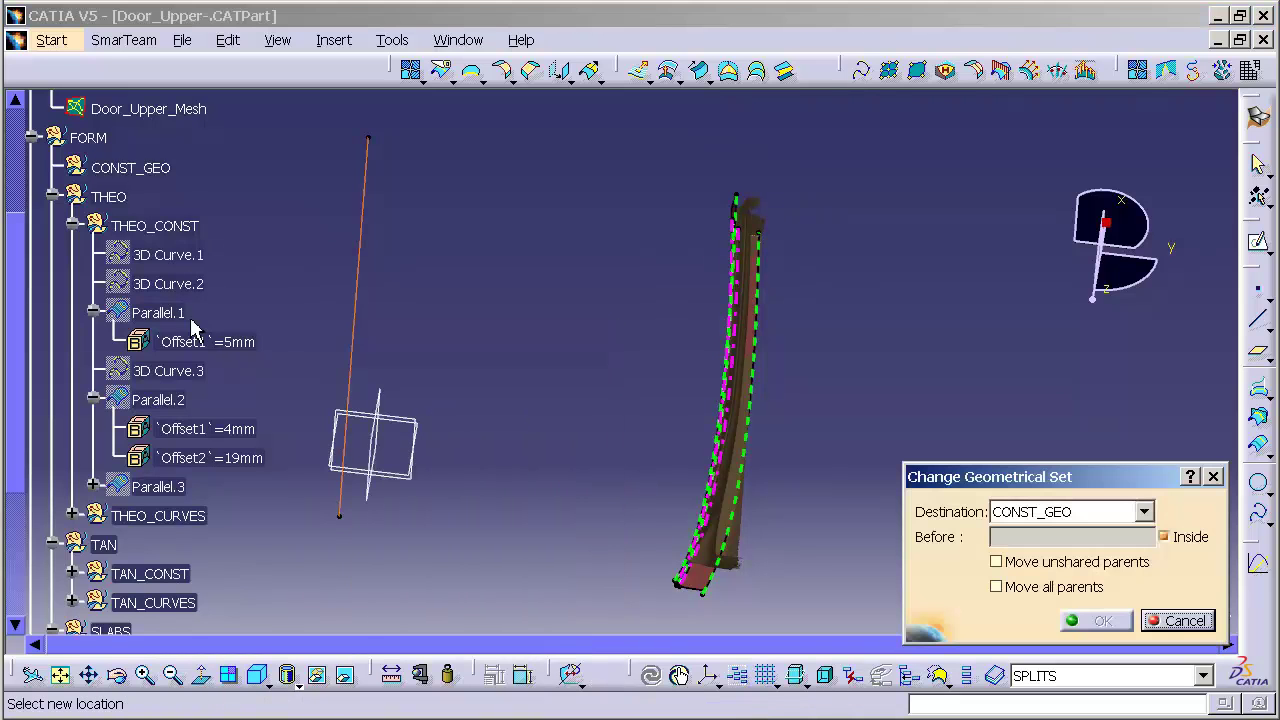
click(190, 224)
click(1100, 622)
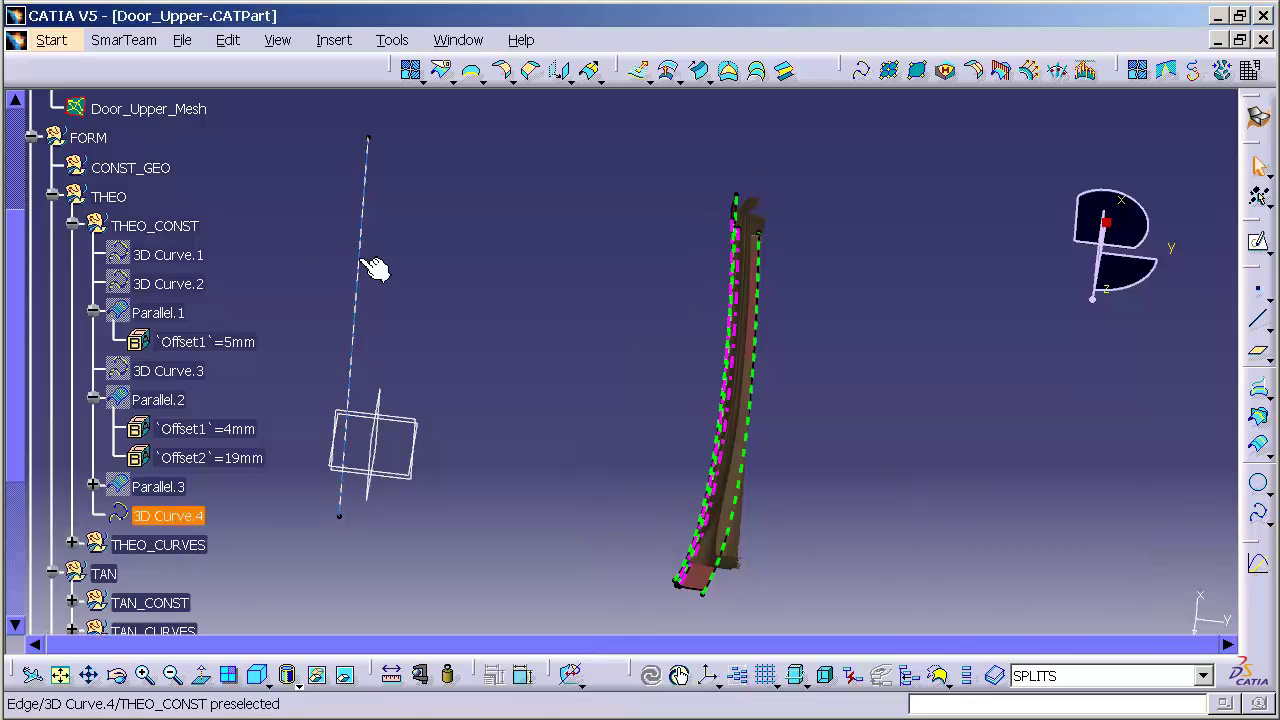
right_click(178, 224)
click(268, 286)
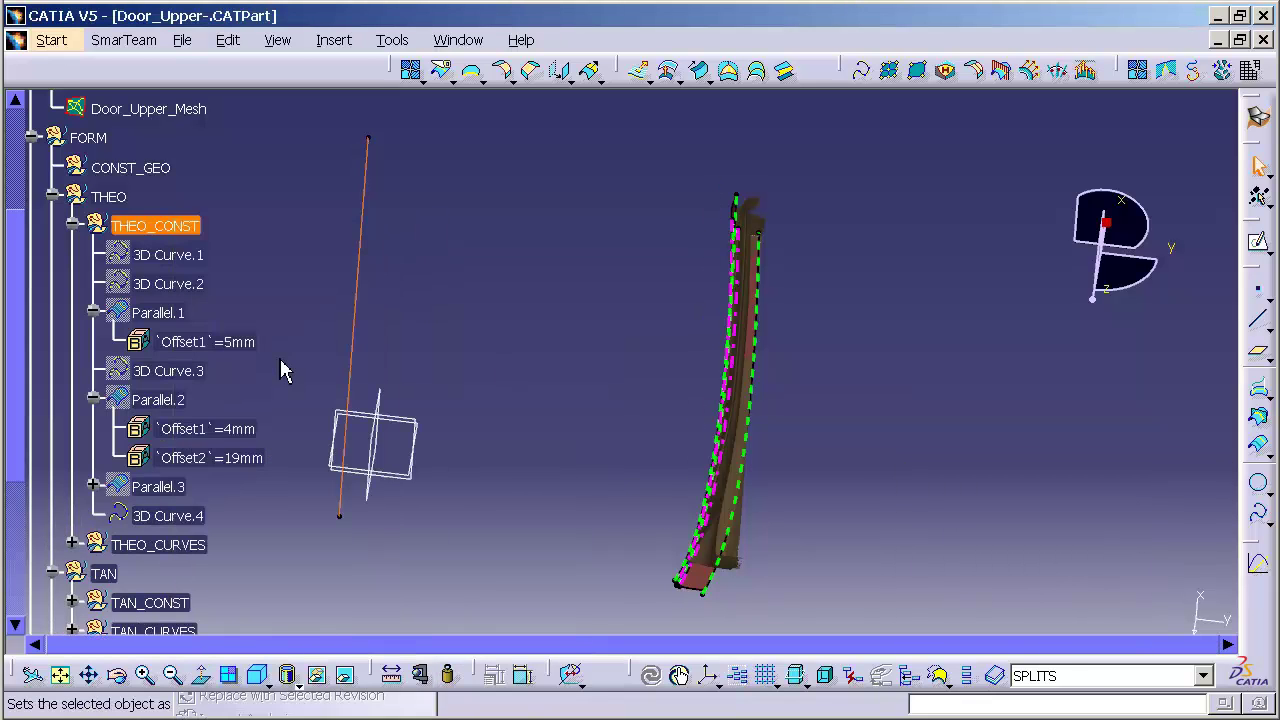
Step: In an edge-on view, create 3D Curve.5 through three points from the part's top to below its end
middle_drag(777, 366, 740, 347)
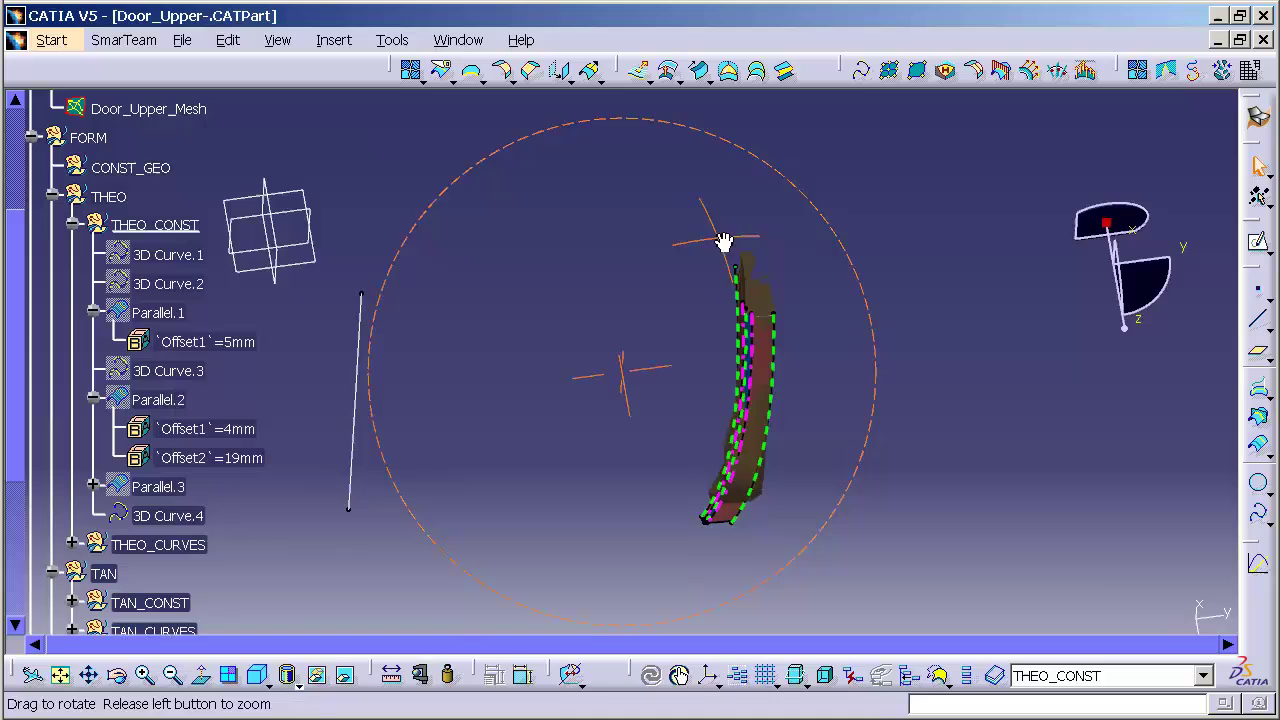
middle_drag(724, 242, 778, 307)
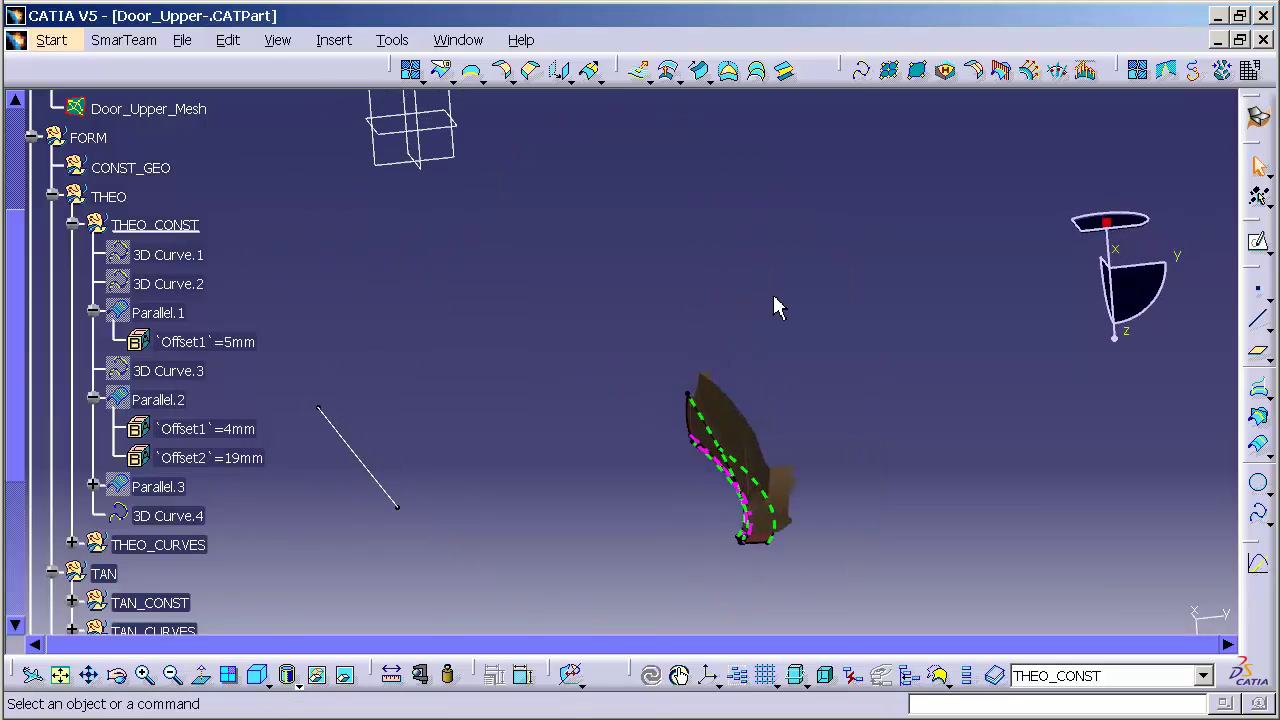
click(862, 72)
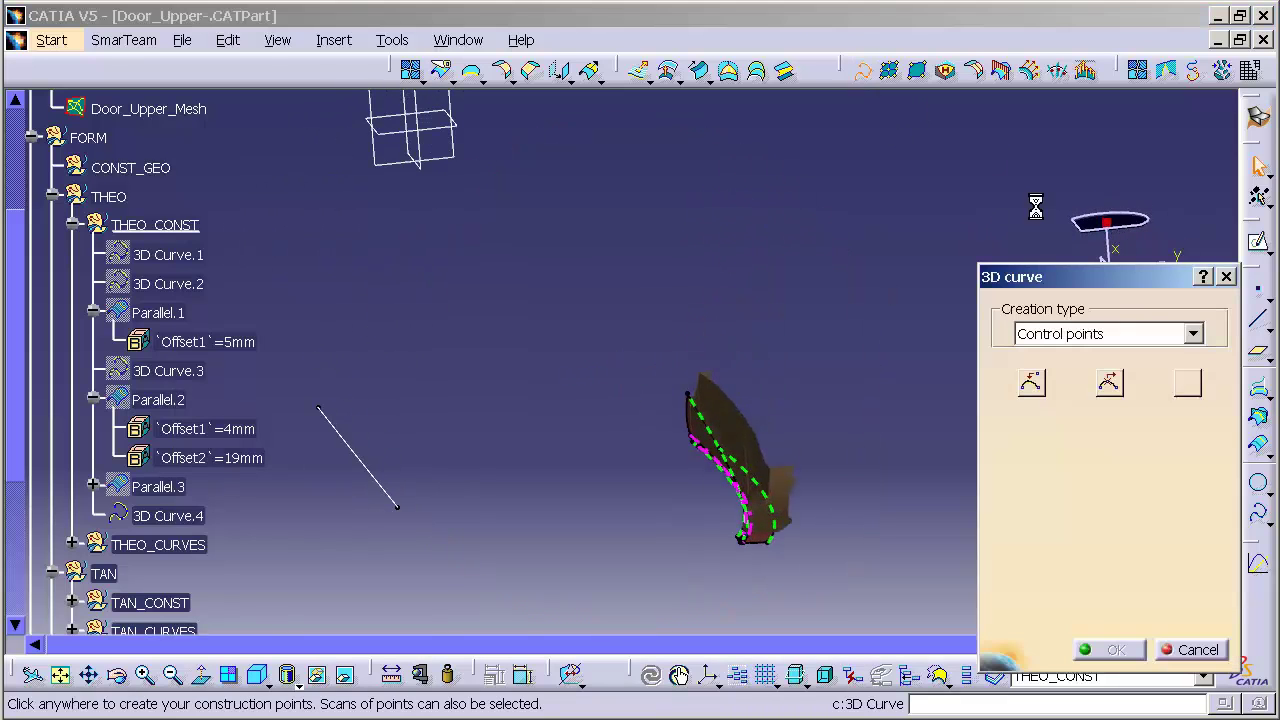
middle_drag(1066, 325, 826, 235)
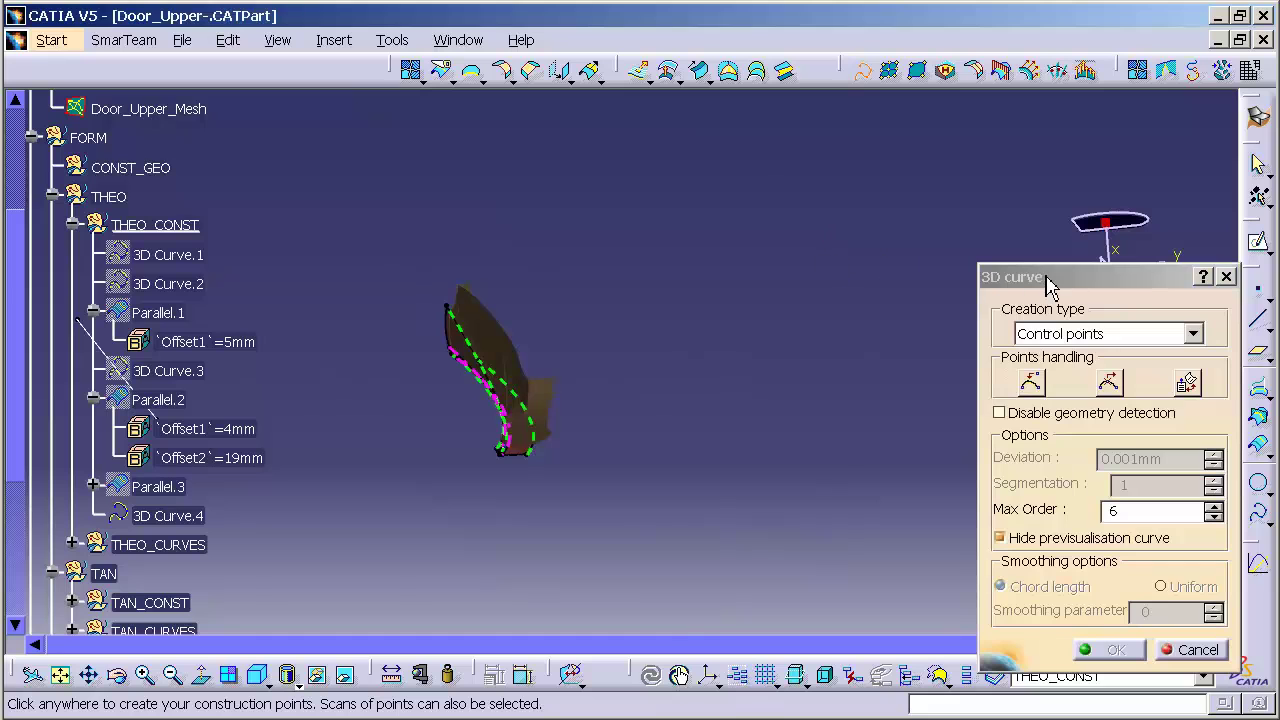
drag(1047, 283, 971, 340)
middle_drag(1129, 343, 898, 253)
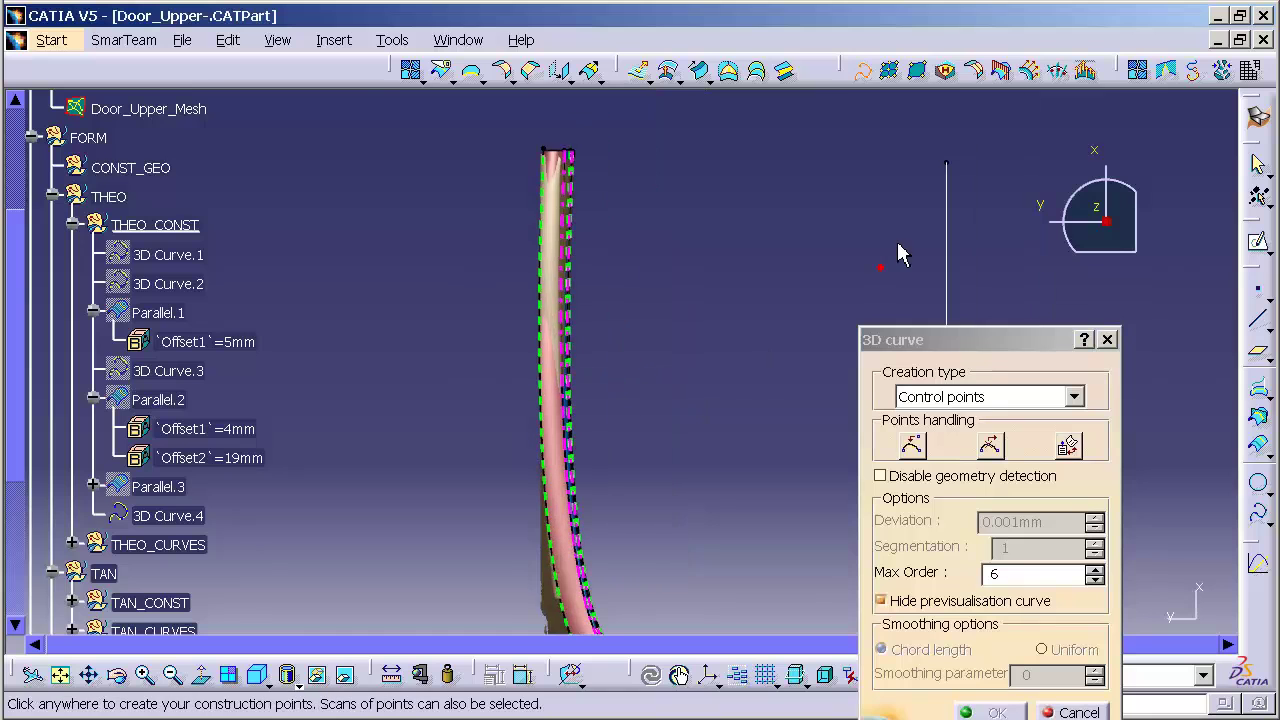
click(549, 124)
middle_drag(543, 314, 537, 214)
click(501, 279)
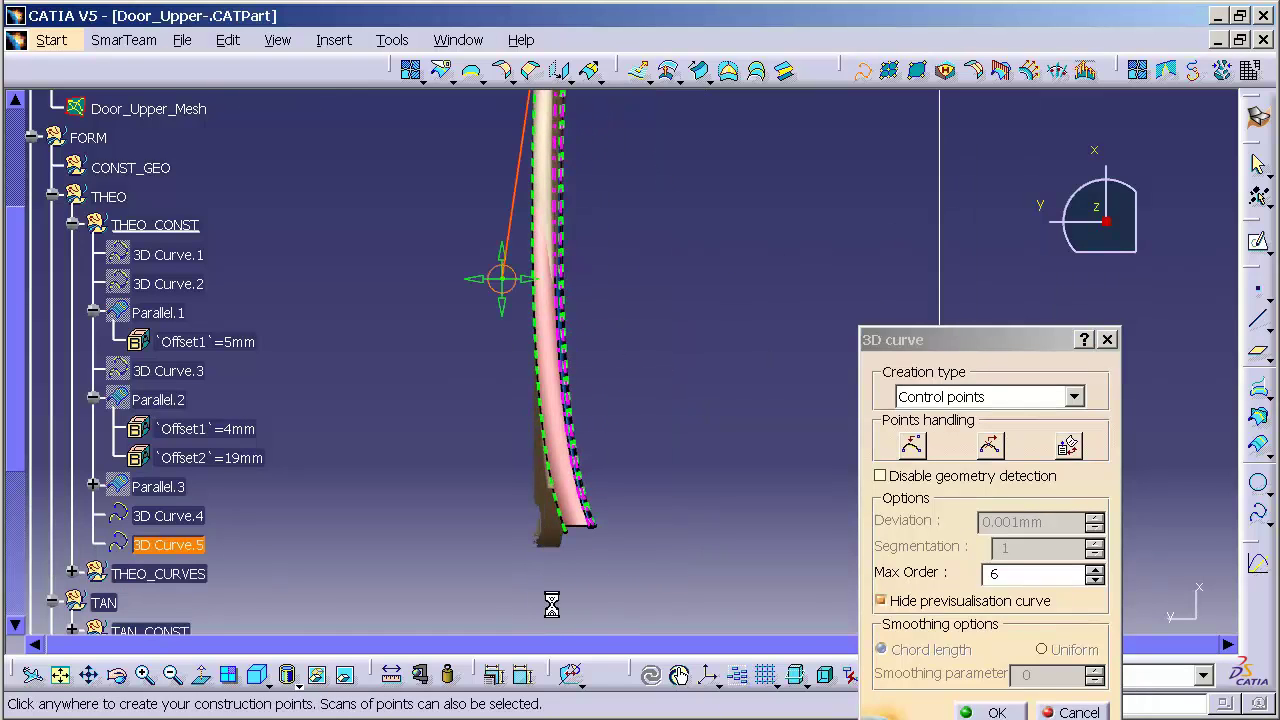
click(553, 605)
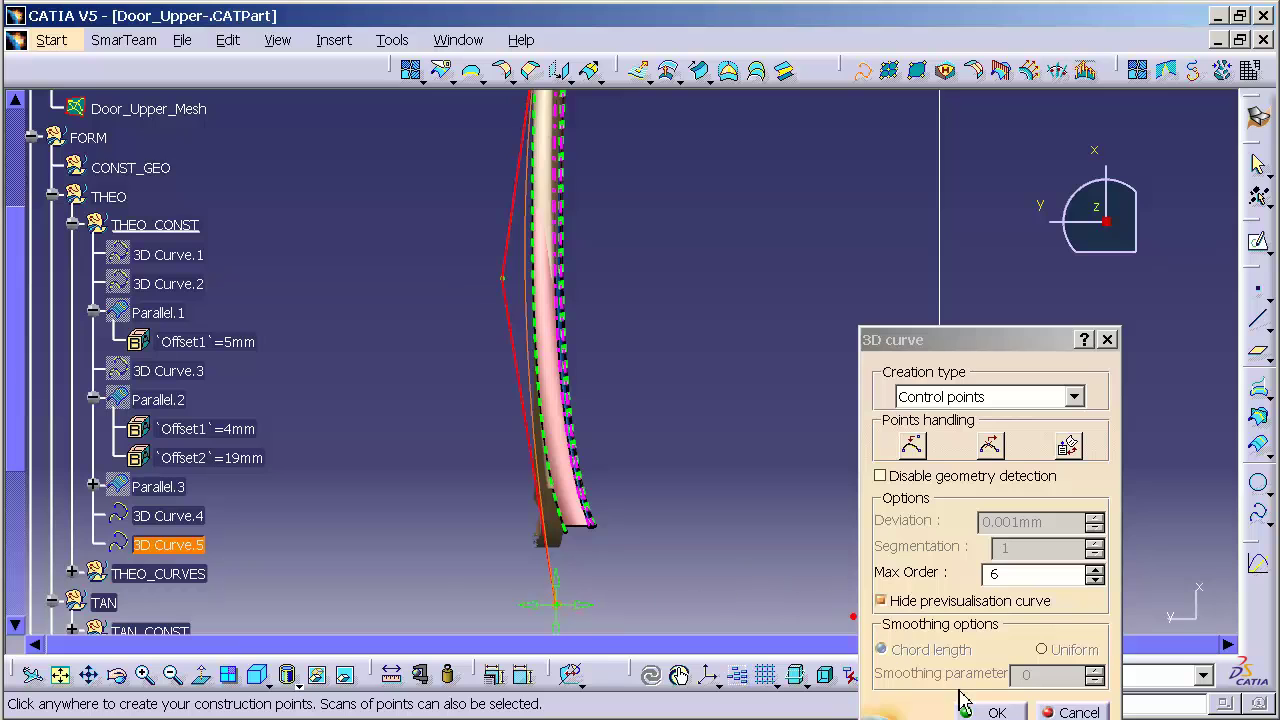
click(990, 712)
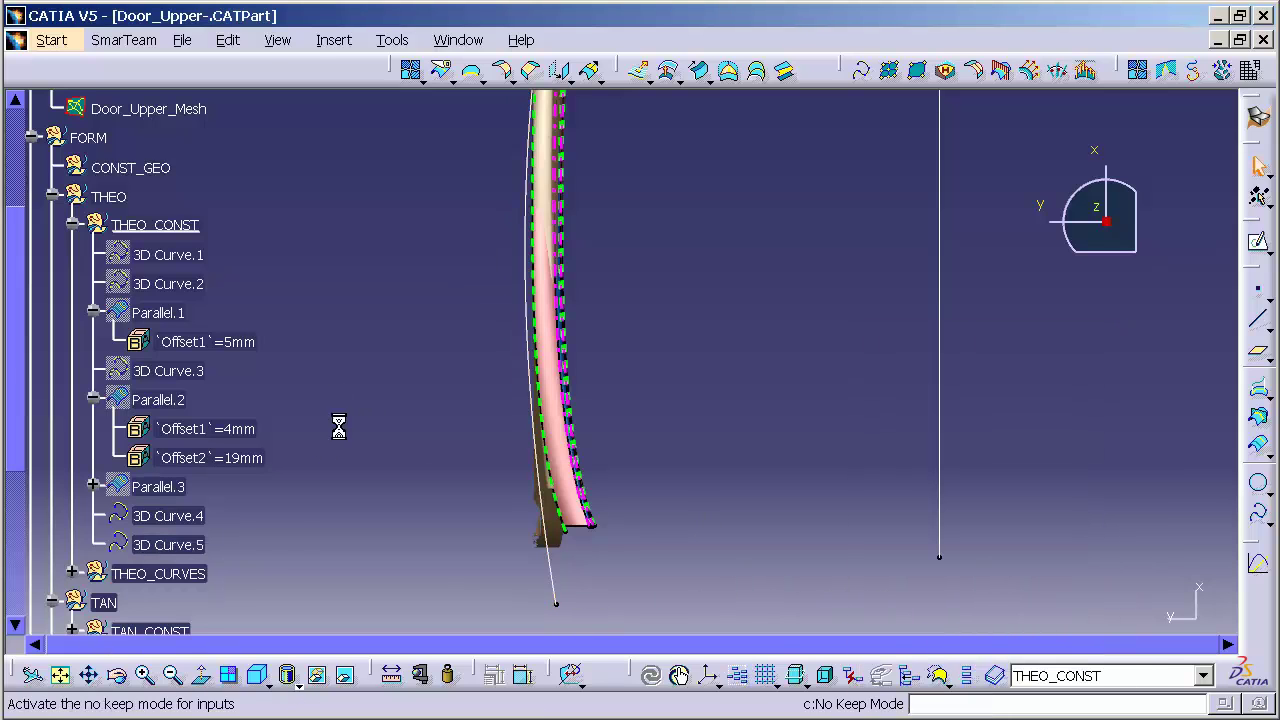
Step: Make THEO_CURVES the work set and create a Combine curve from 3D Curve.4 and 3D Curve.5
right_click(190, 585)
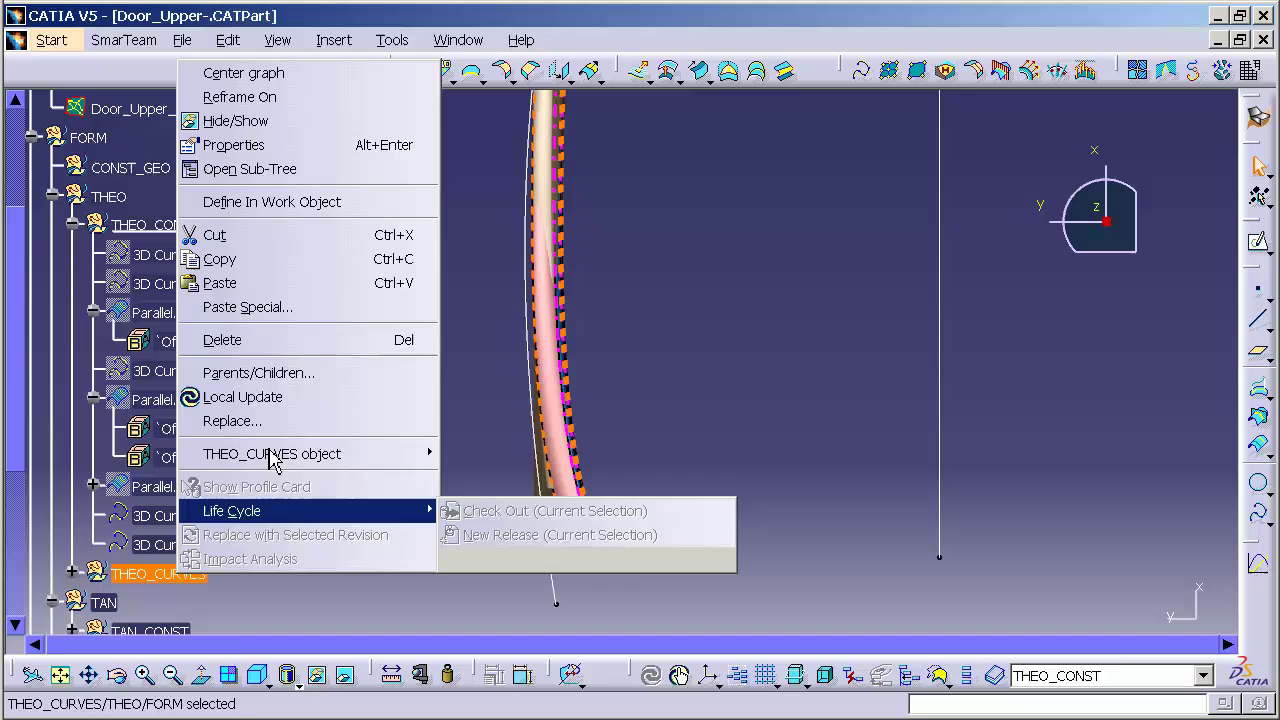
click(307, 204)
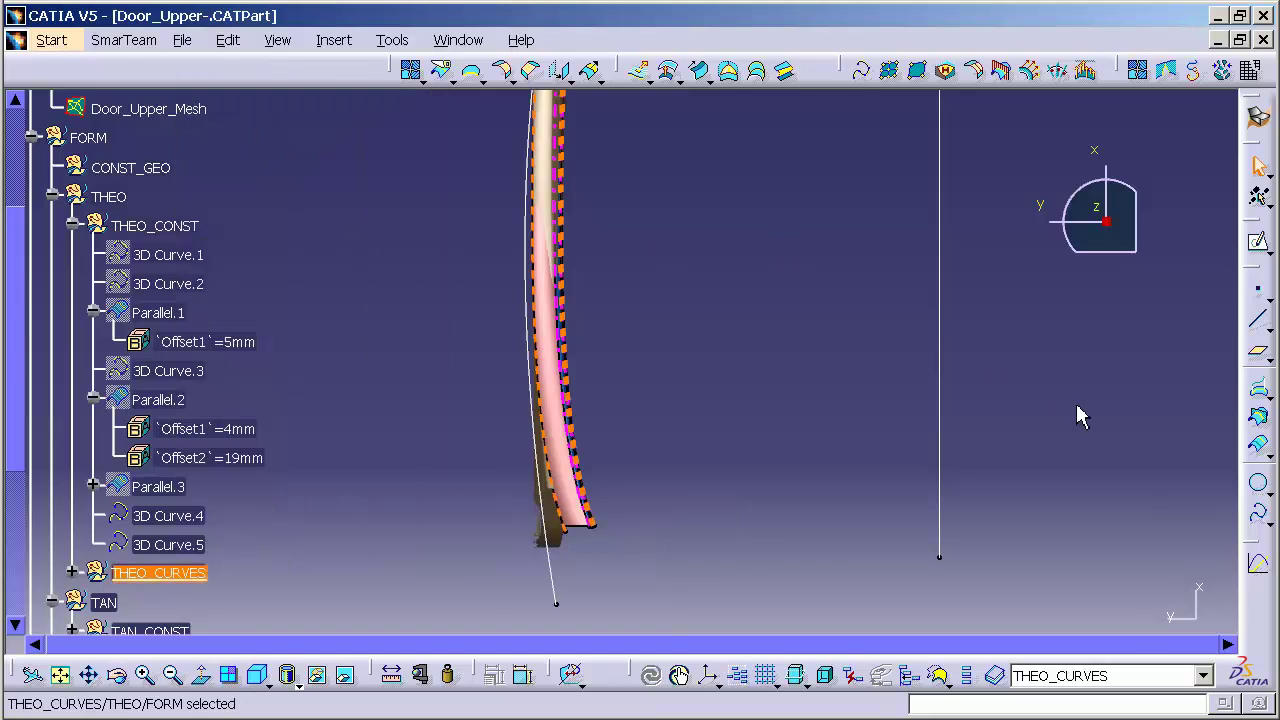
click(1272, 404)
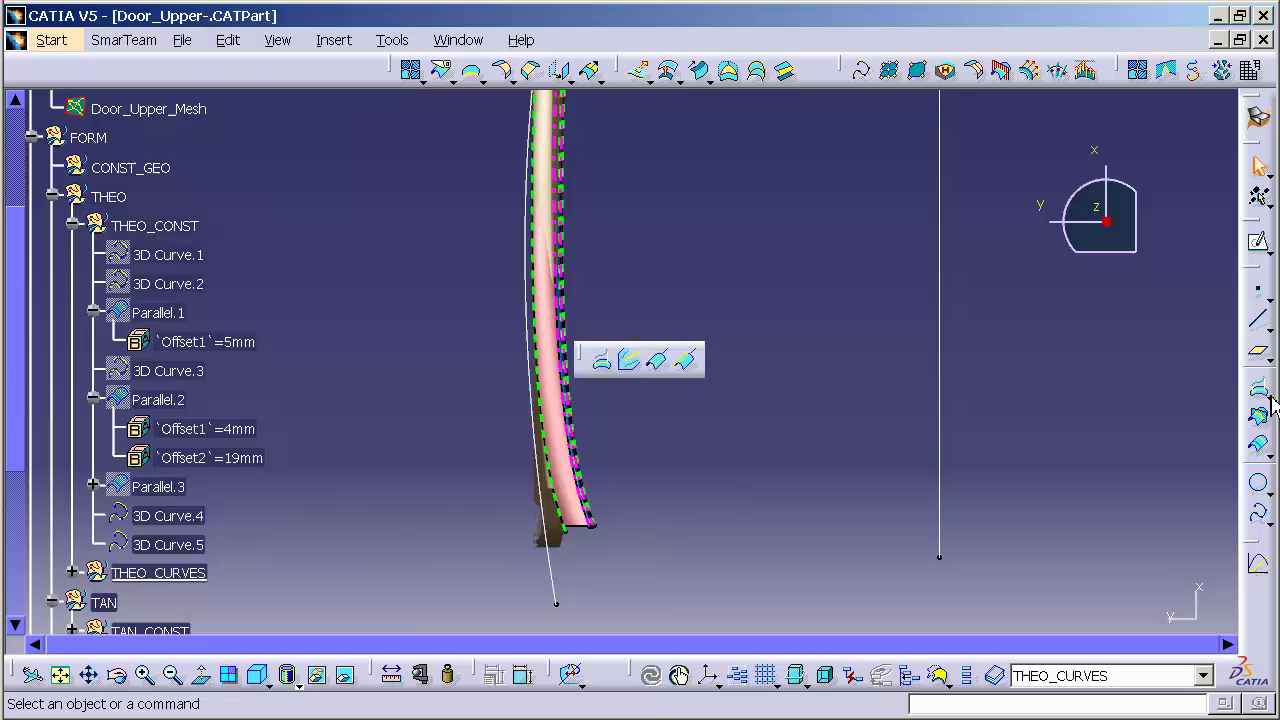
click(629, 362)
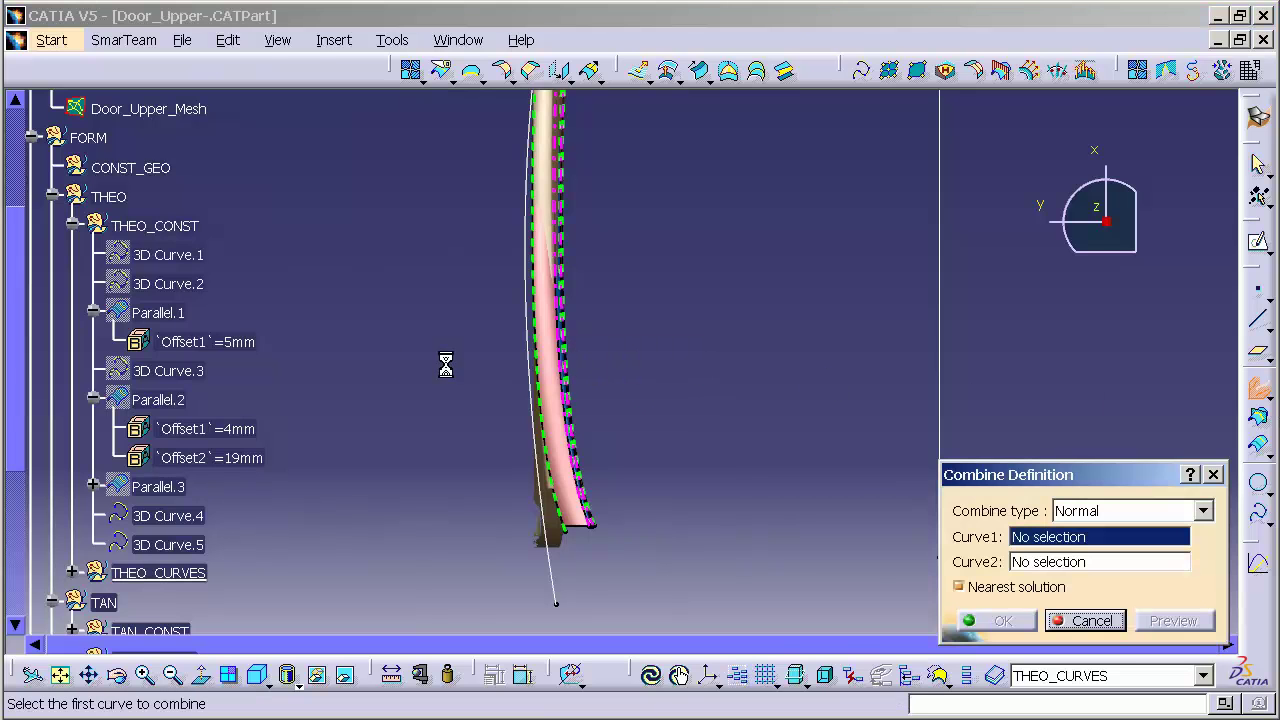
click(168, 515)
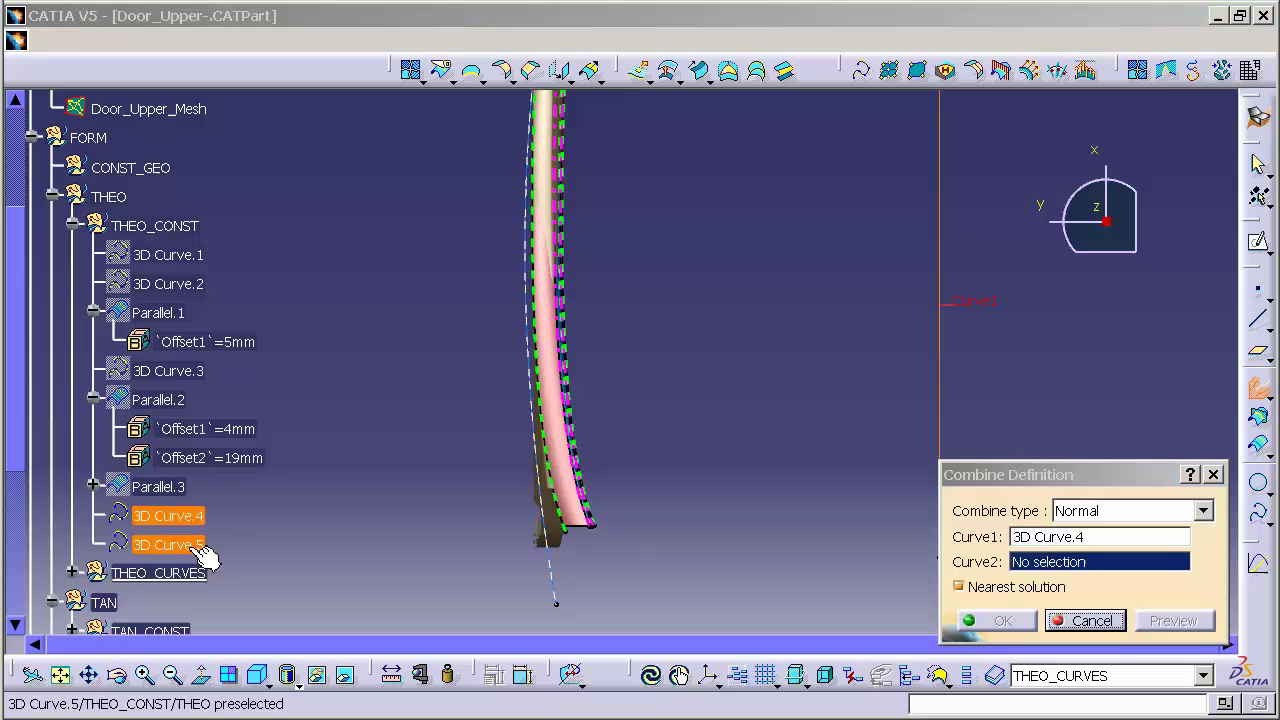
click(168, 544)
click(1001, 621)
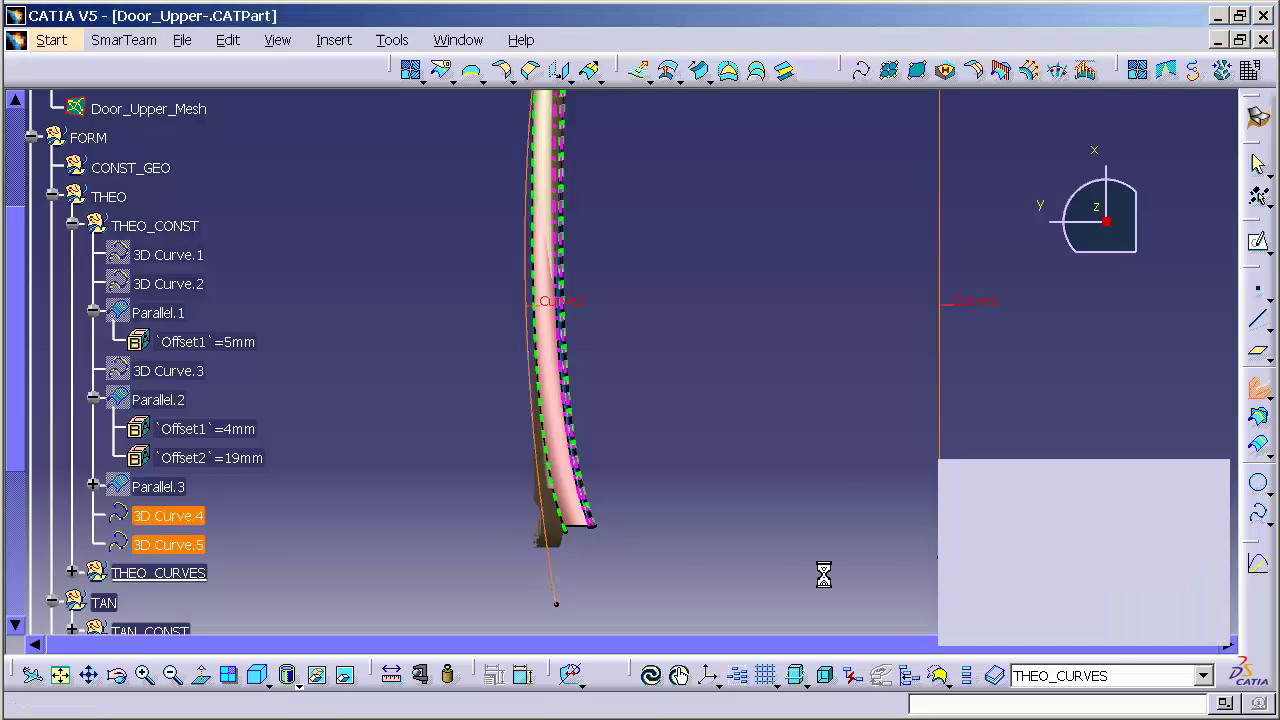
middle_drag(777, 571, 643, 363)
Step: Edit 3D Curve.5, dragging its start tangent and control polygon to flatten the V shape
middle_drag(683, 470, 705, 555)
double_click(775, 596)
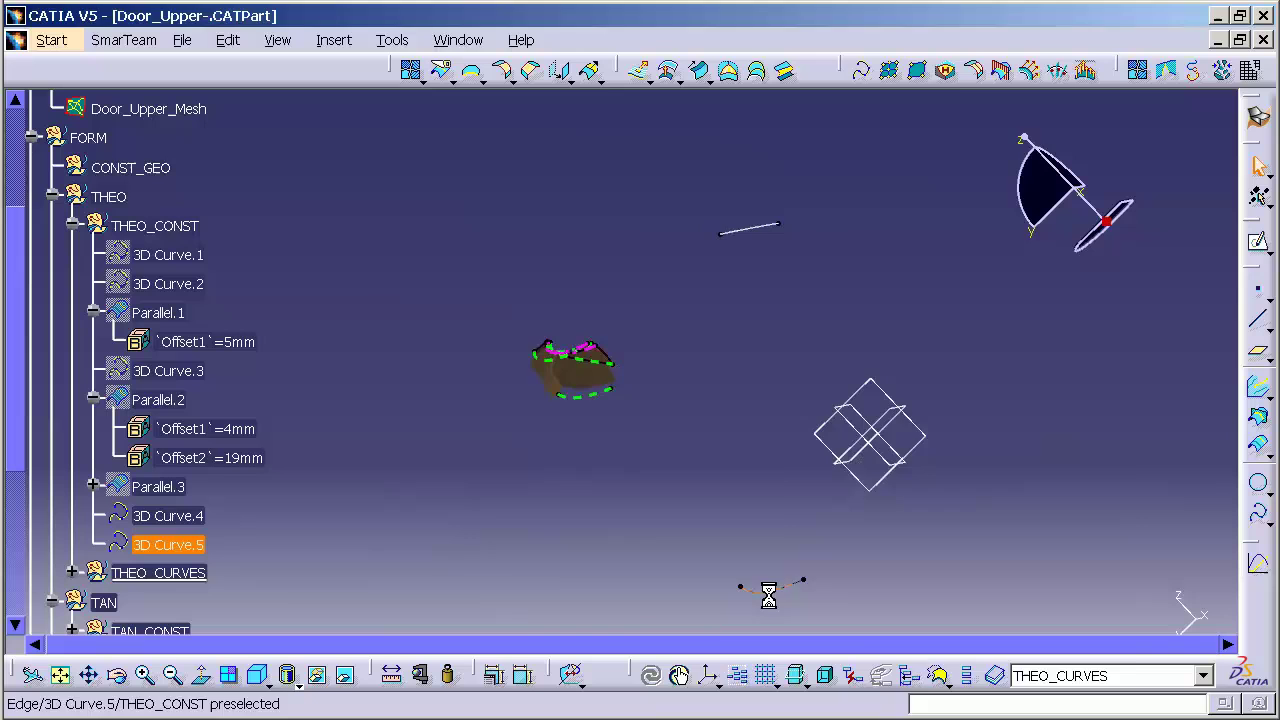
drag(645, 180, 1103, 268)
middle_drag(757, 367, 720, 355)
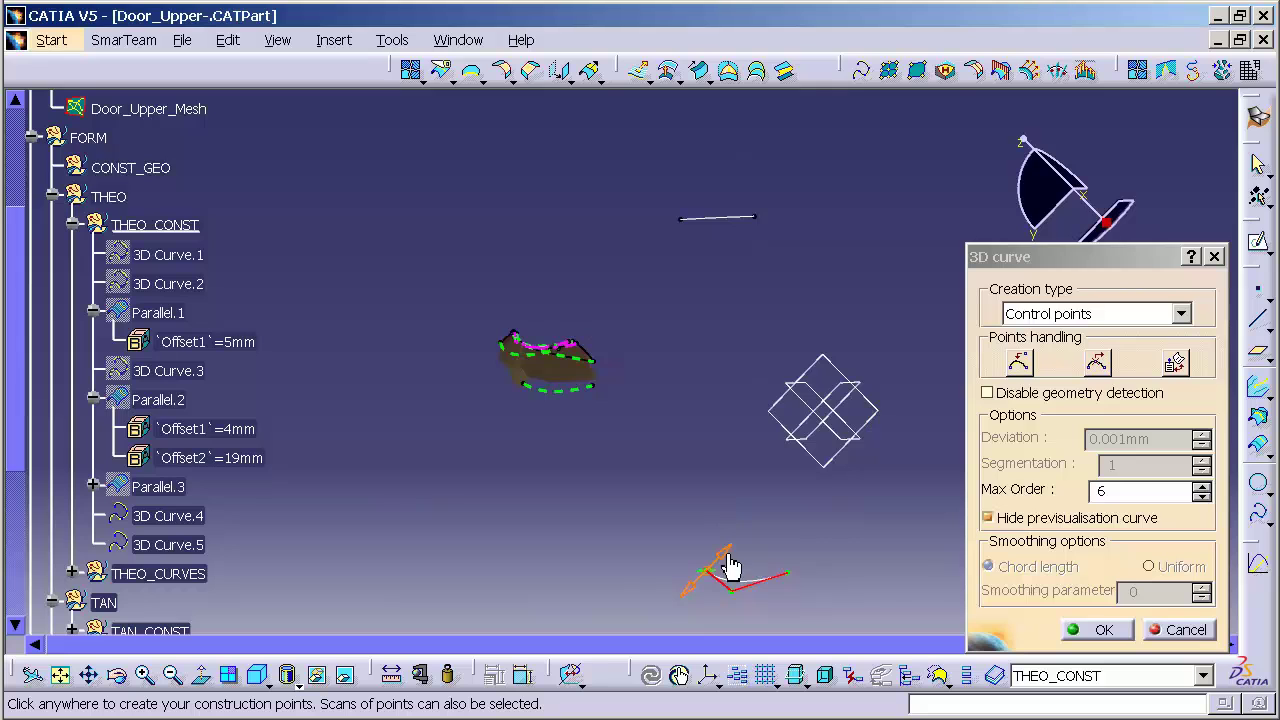
drag(729, 554, 748, 590)
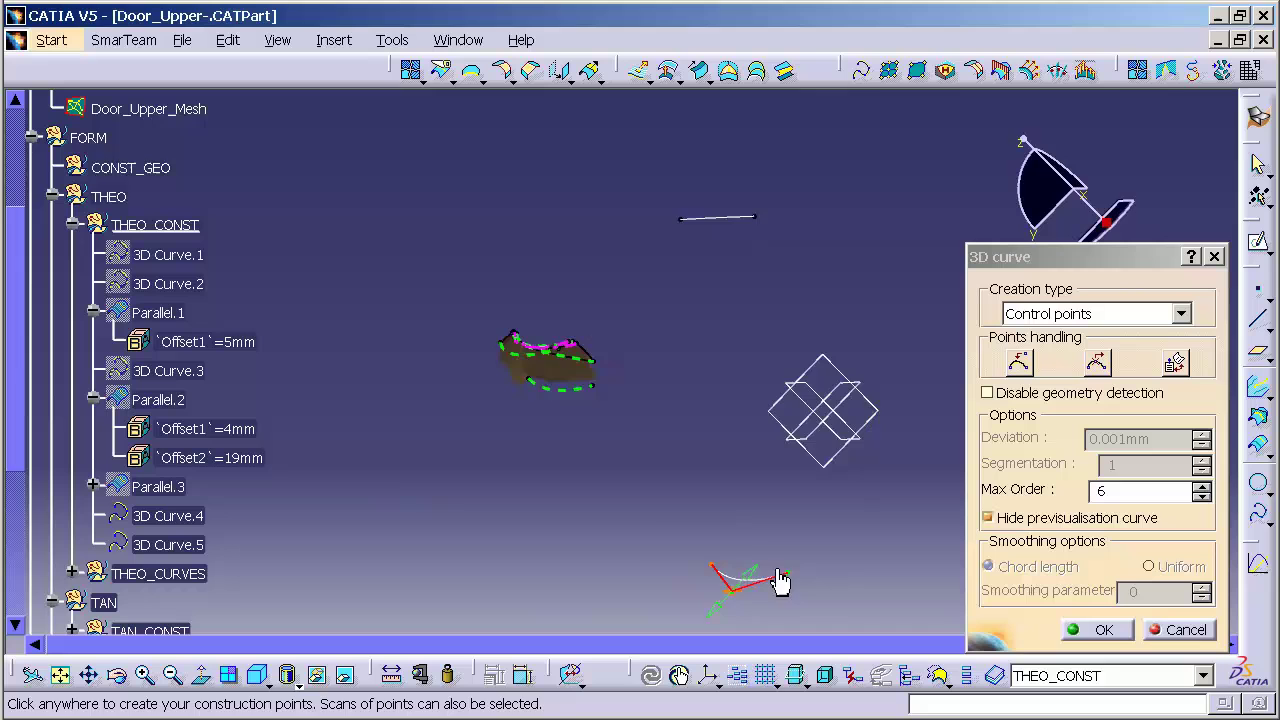
middle_drag(689, 511, 672, 560)
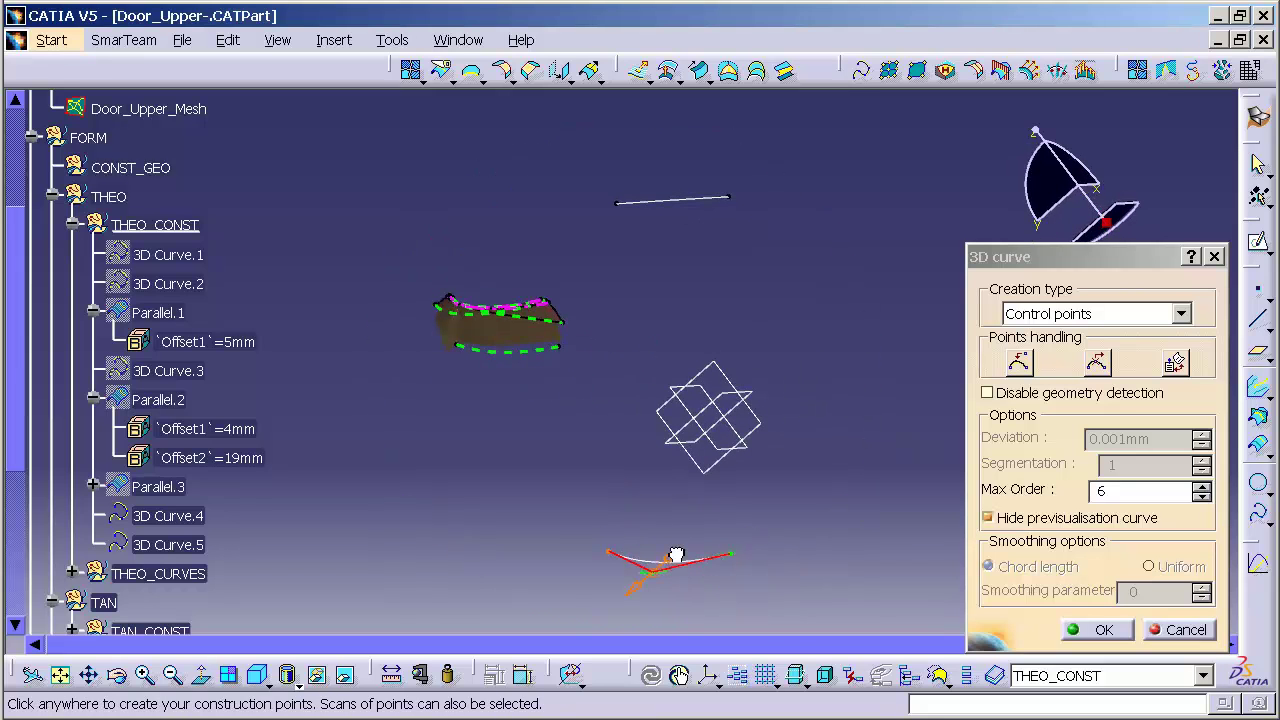
drag(676, 555, 750, 540)
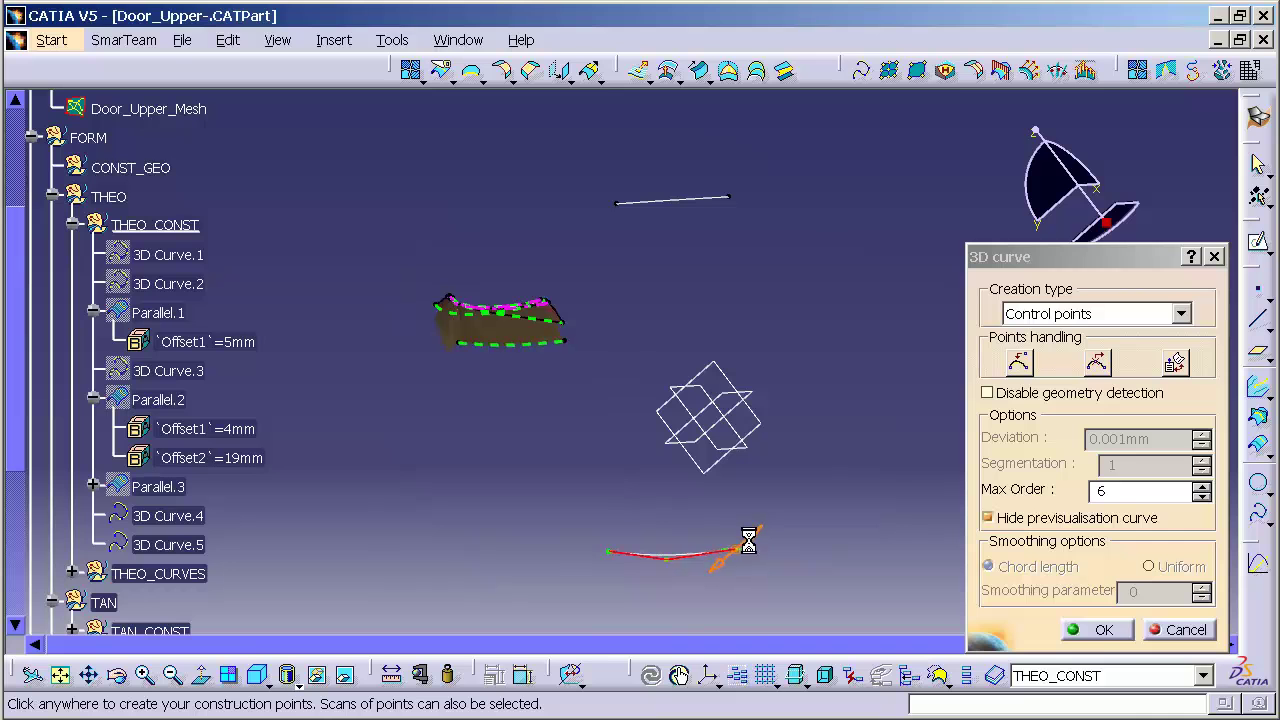
click(1080, 630)
middle_drag(1046, 620, 691, 389)
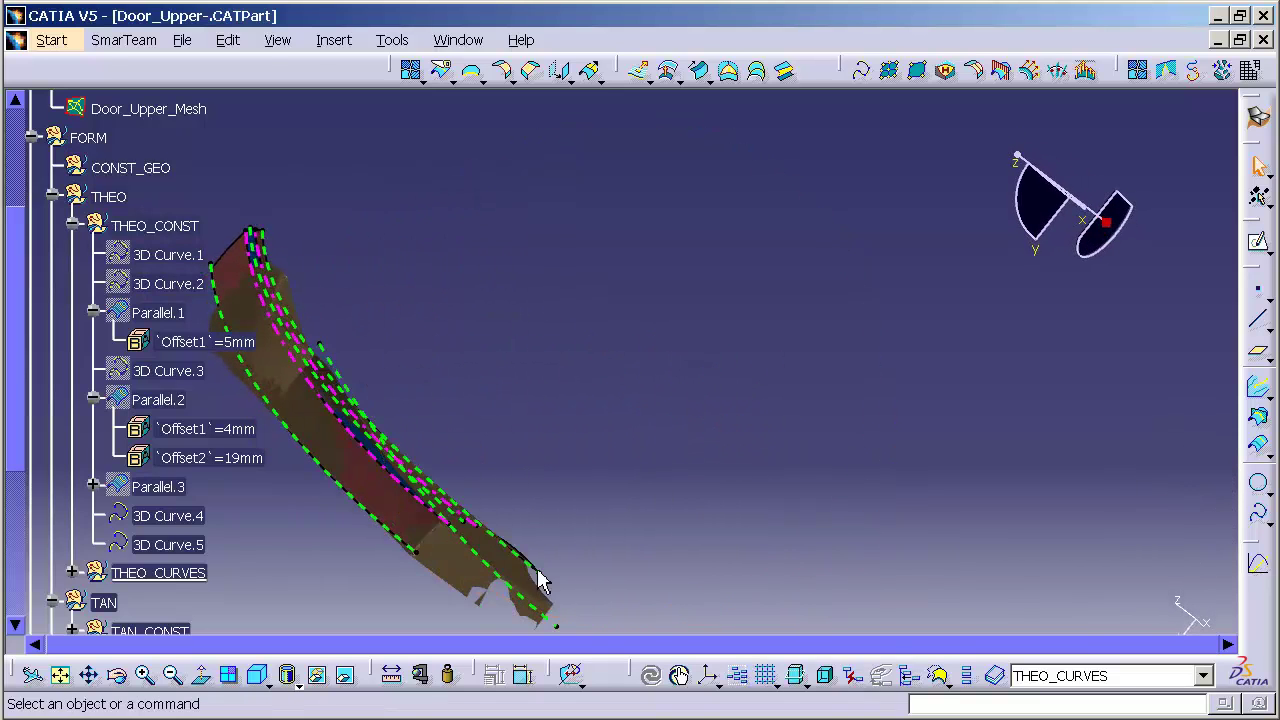
Step: Reopen 3D Curve.5 and nudge a selected control point downward
middle_drag(540, 580, 640, 447)
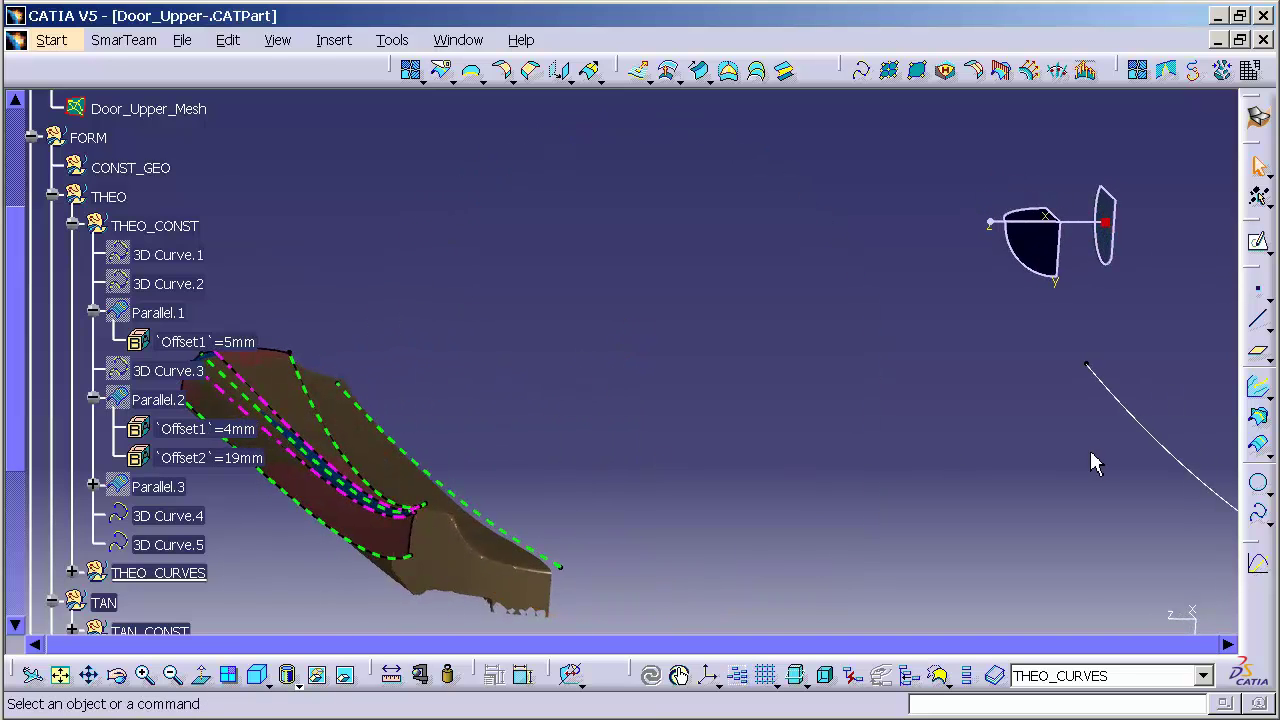
double_click(1141, 423)
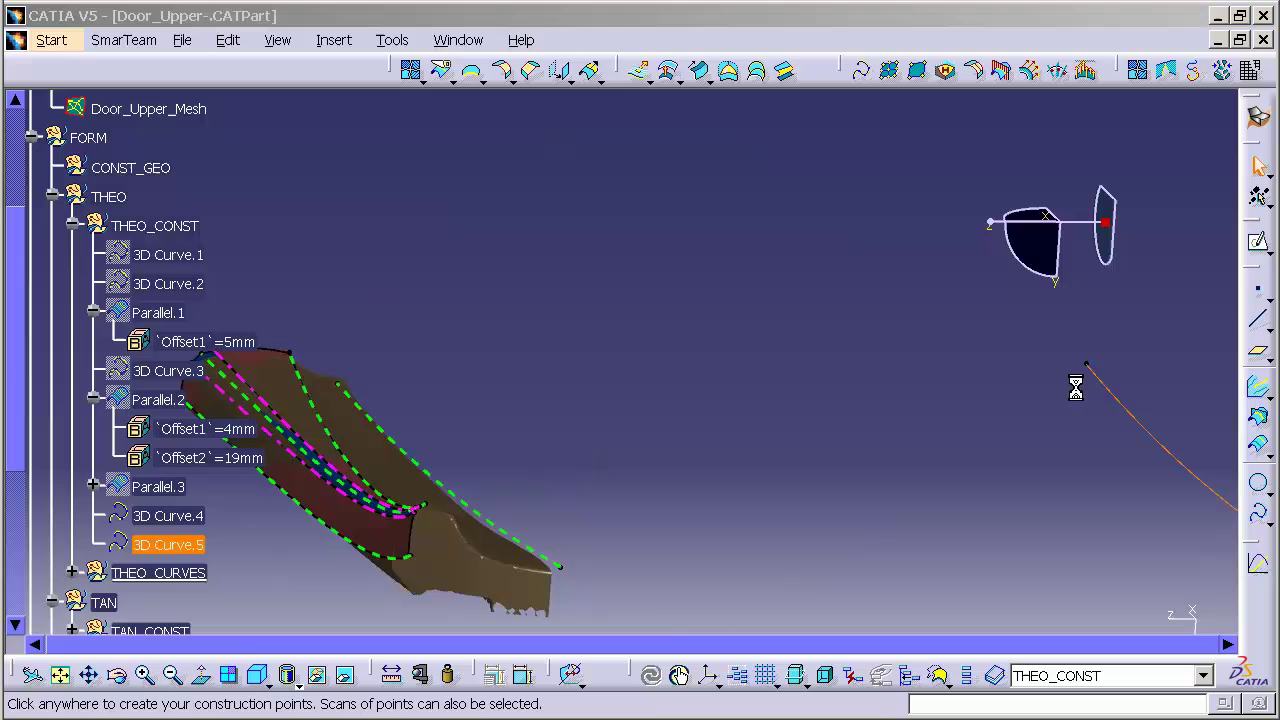
drag(989, 262, 738, 143)
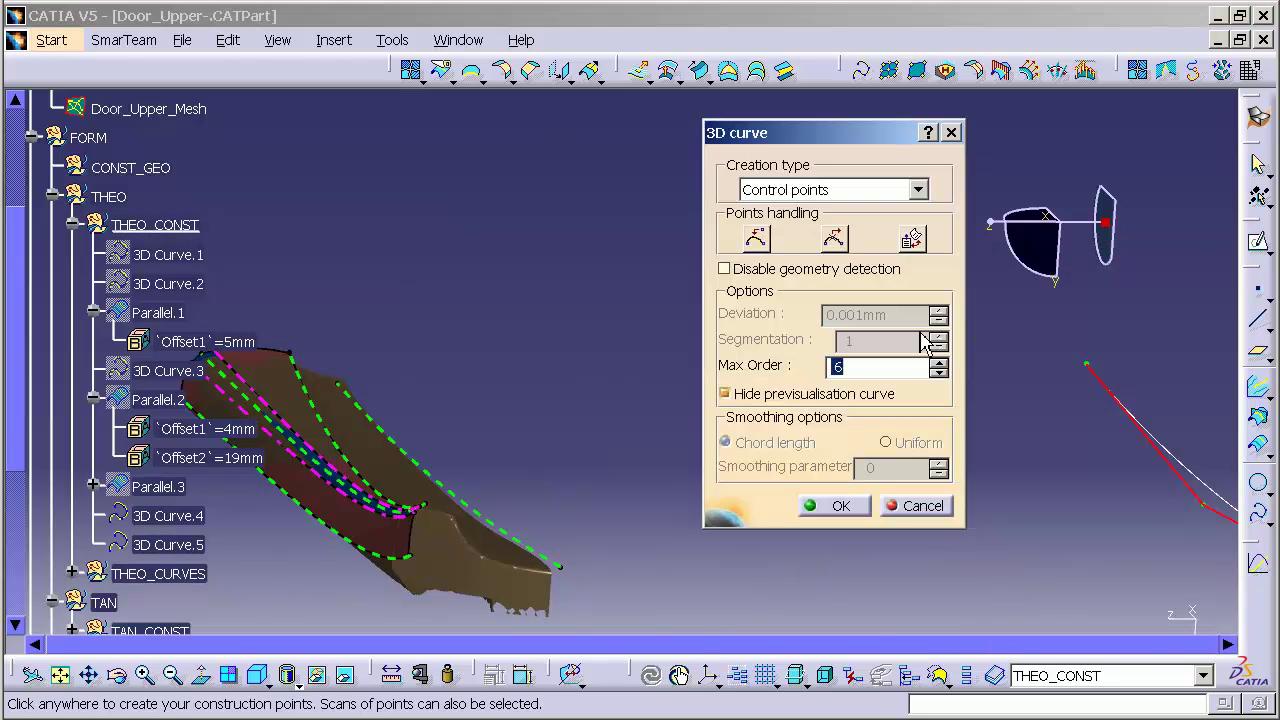
click(1090, 344)
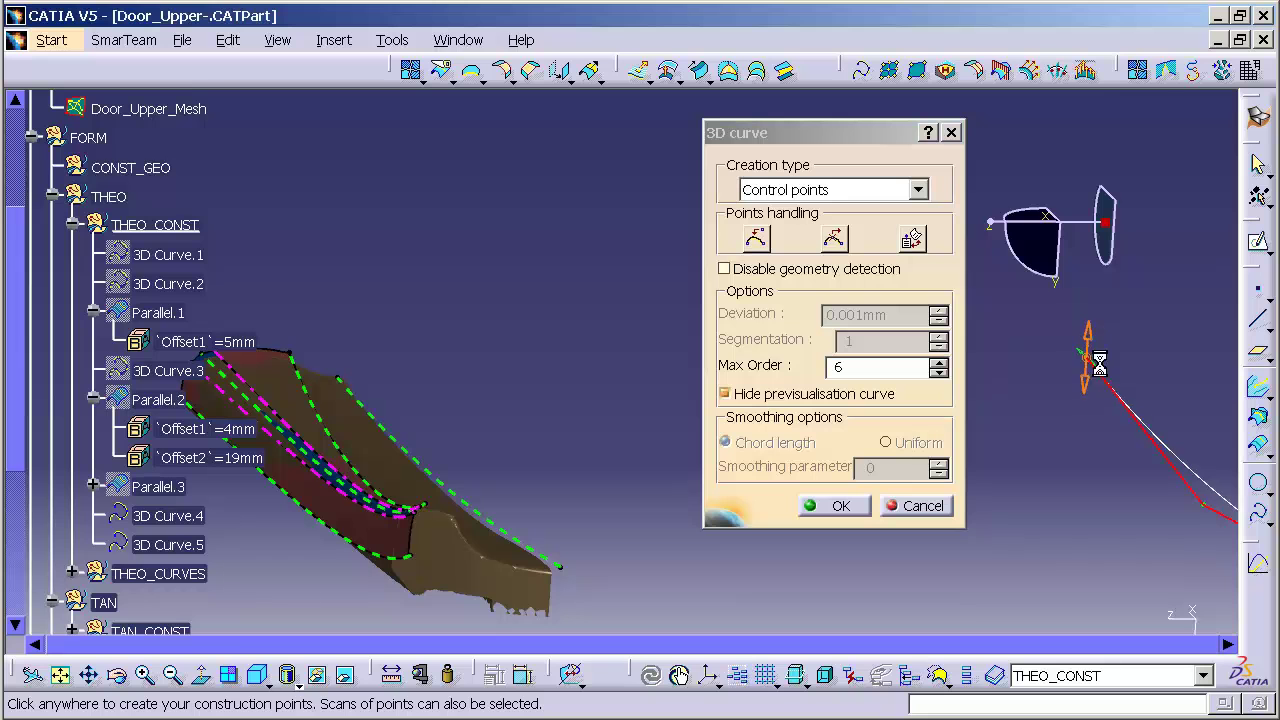
mouse_move(1049, 420)
middle_down()
mouse_move(1057, 460)
mouse_move(1055, 432)
middle_up()
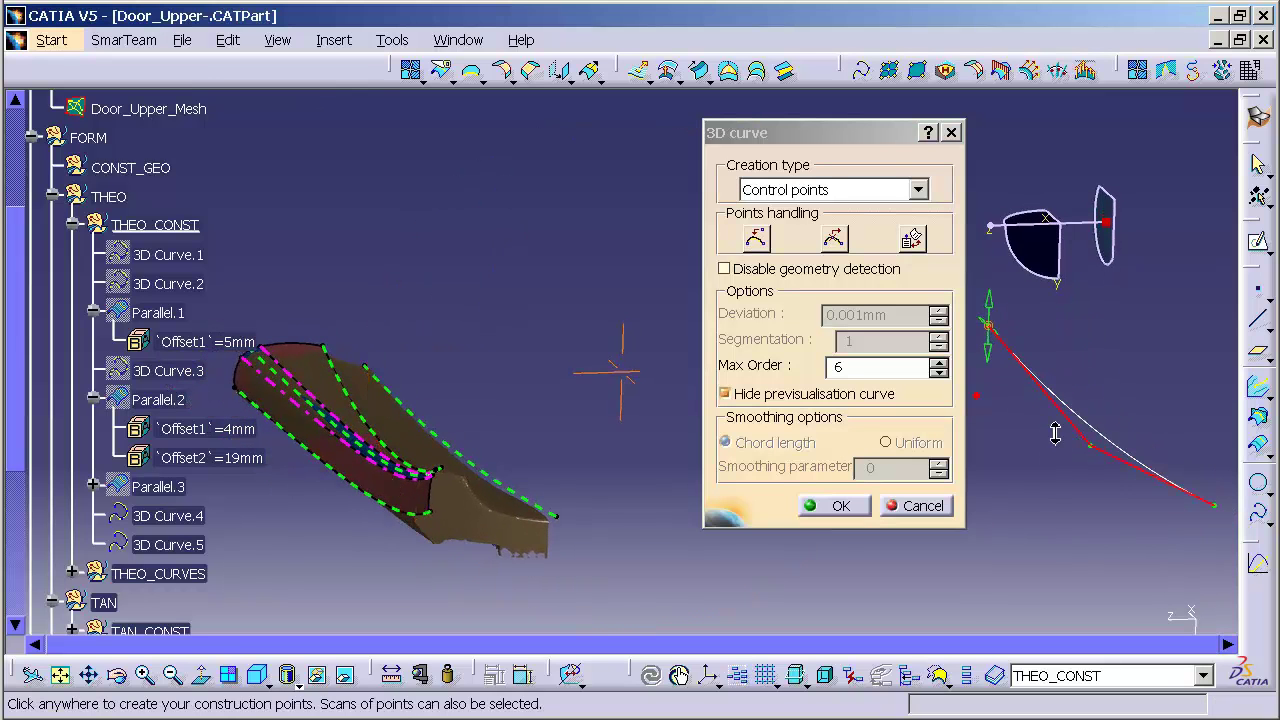
middle_drag(583, 429, 612, 445)
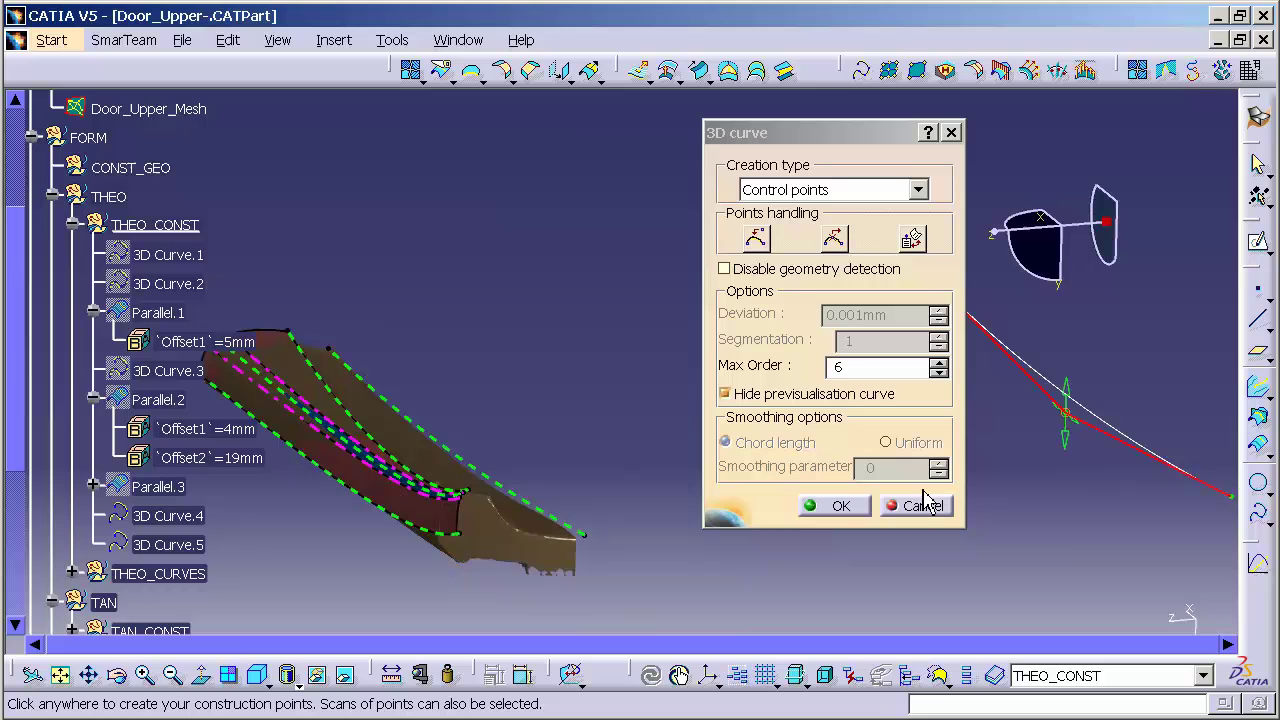
drag(1067, 450, 1063, 455)
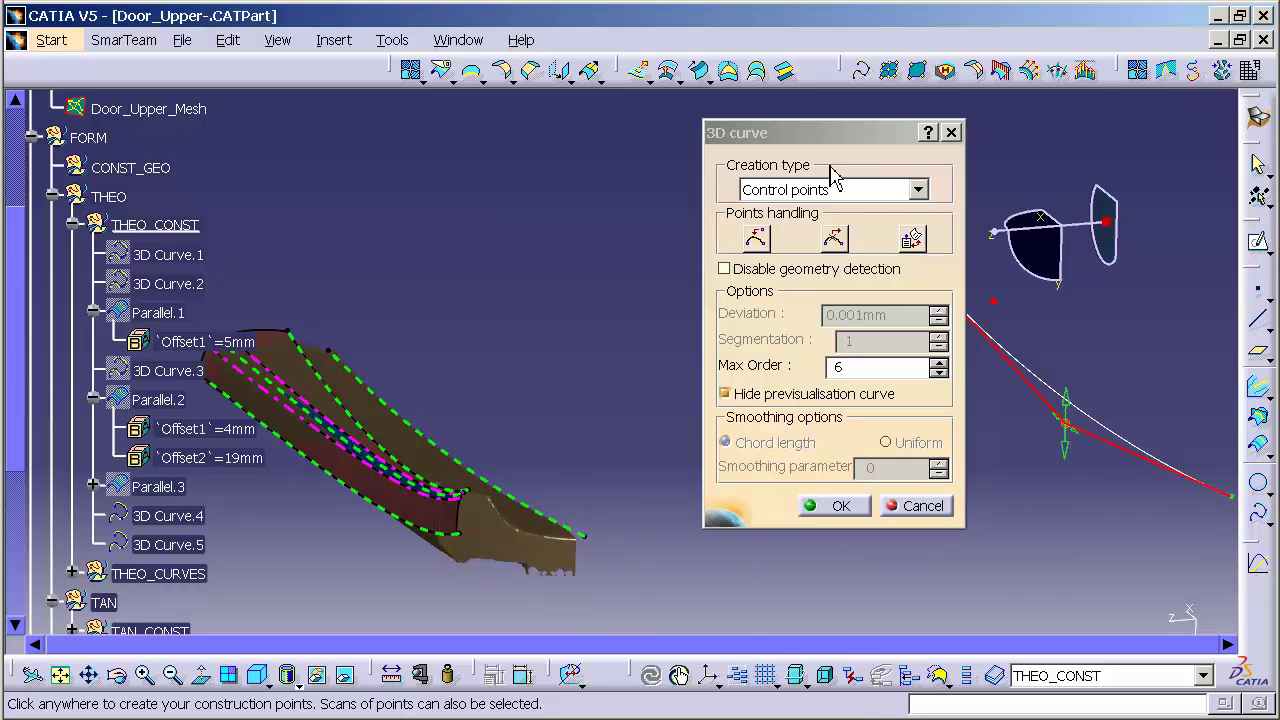
Step: Shift the middle and end control points to smooth the arc, then finish the edit
drag(810, 140, 725, 136)
click(935, 268)
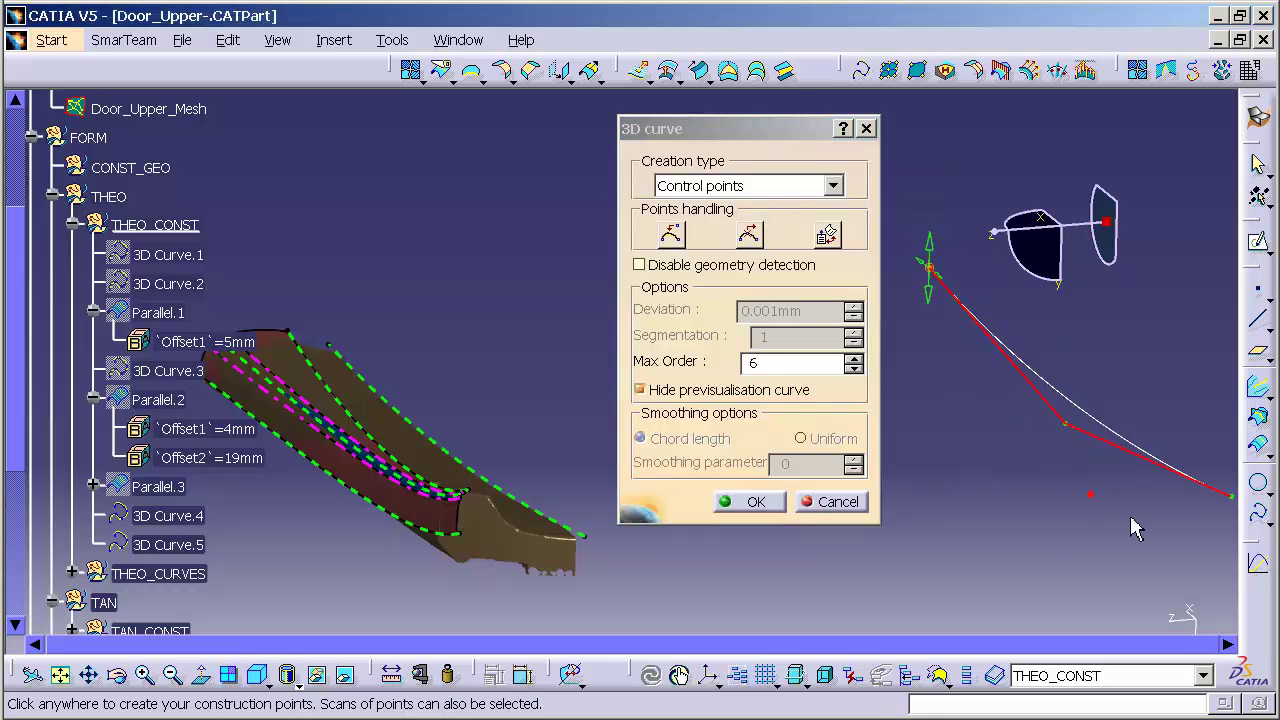
mouse_move(1066, 443)
drag(1071, 460, 1068, 453)
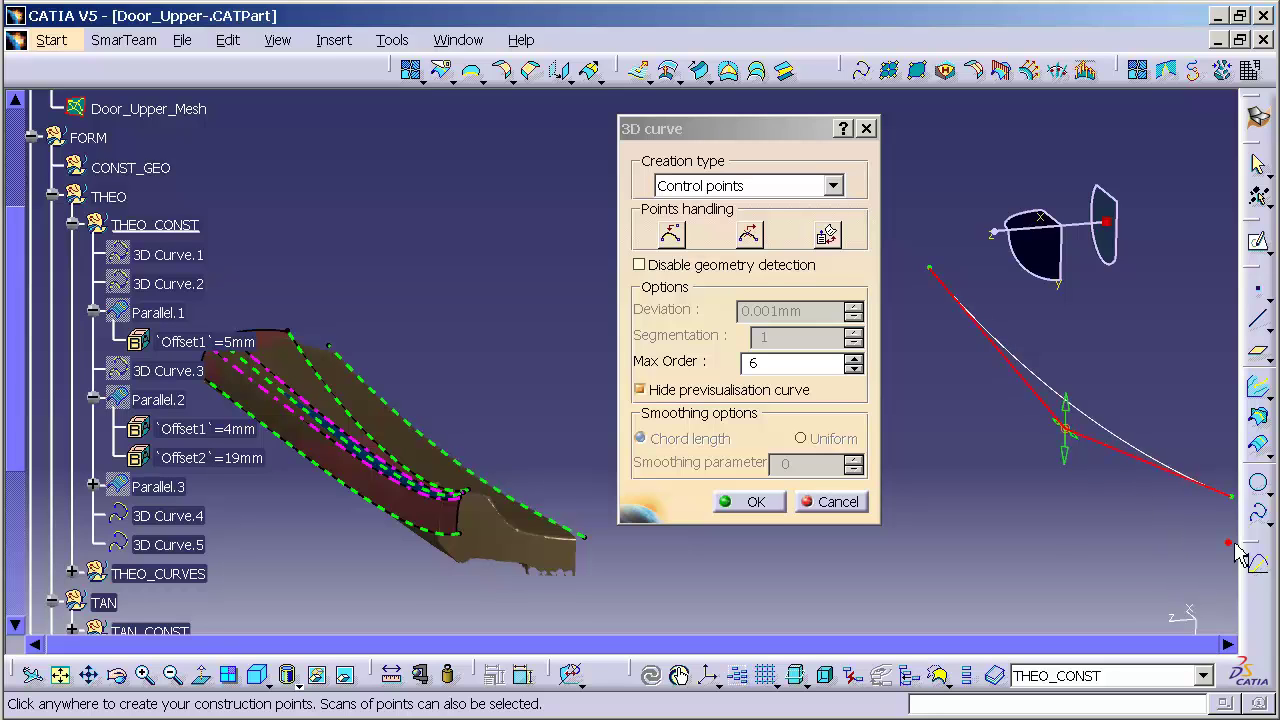
mouse_move(1233, 527)
drag(1233, 527, 1231, 523)
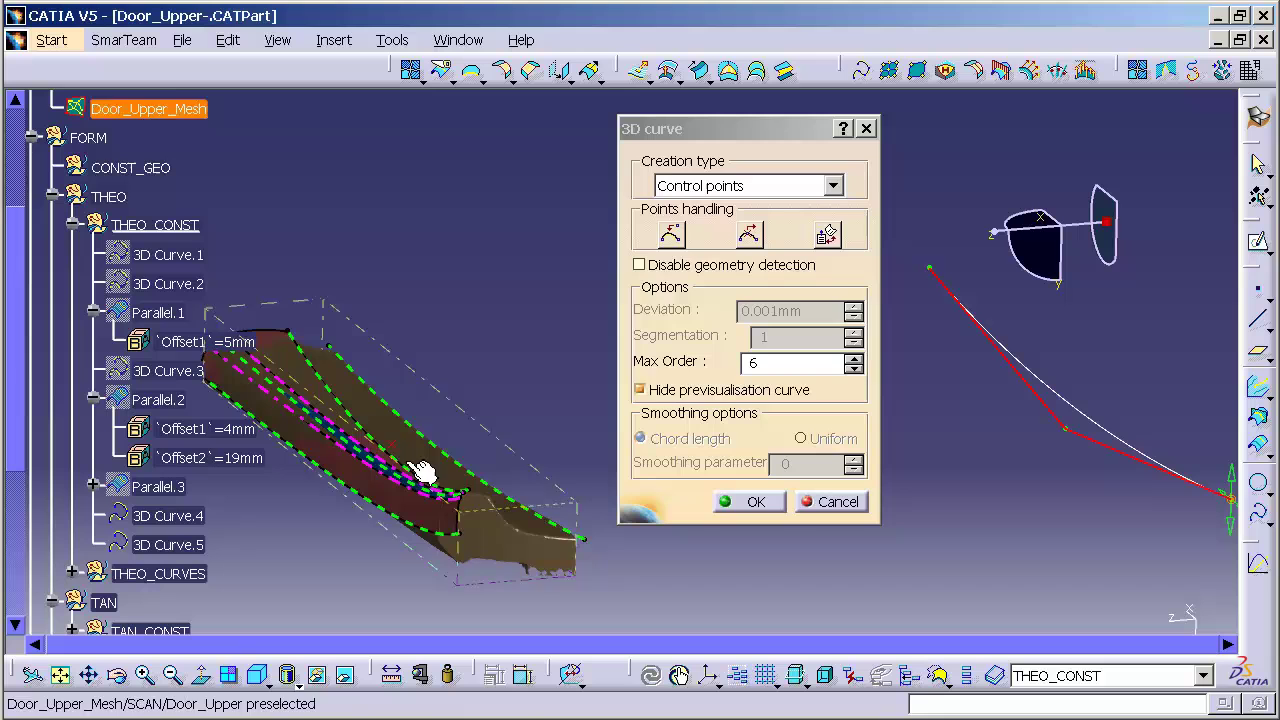
click(757, 502)
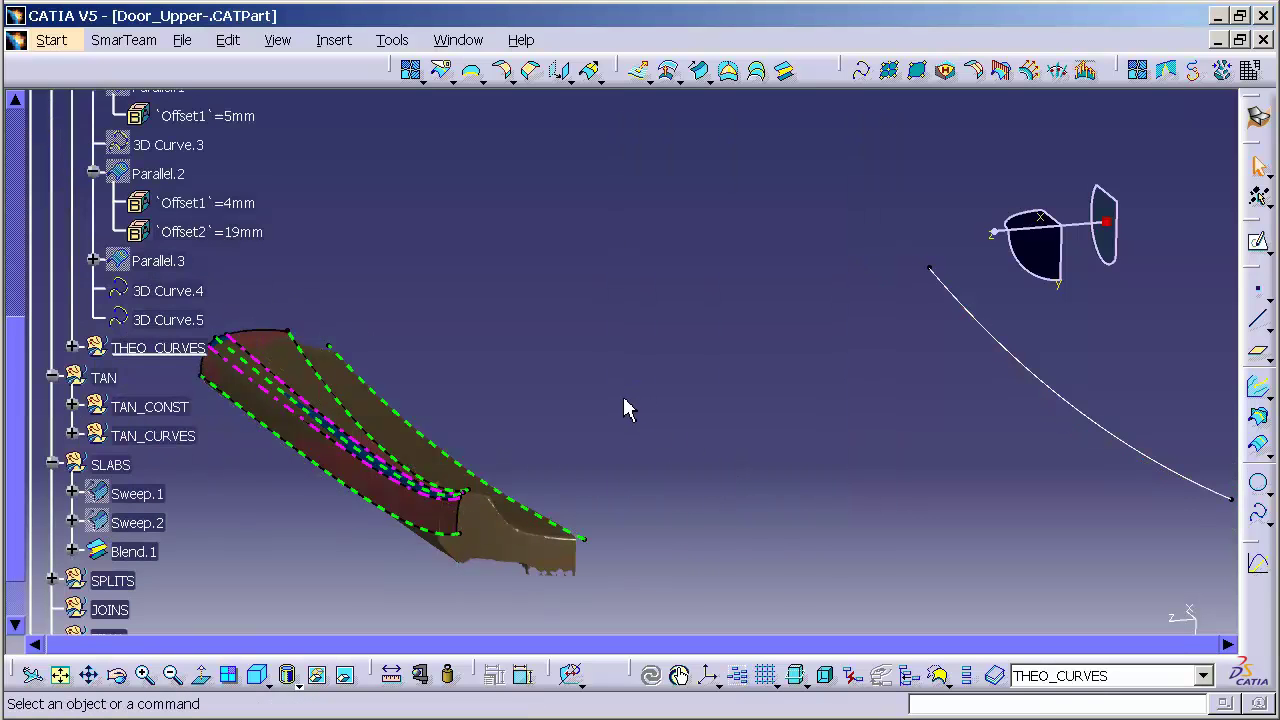
Step: Define the SLABS geometrical set as the work object in place of THEO_CURVES
right_click(116, 467)
click(251, 613)
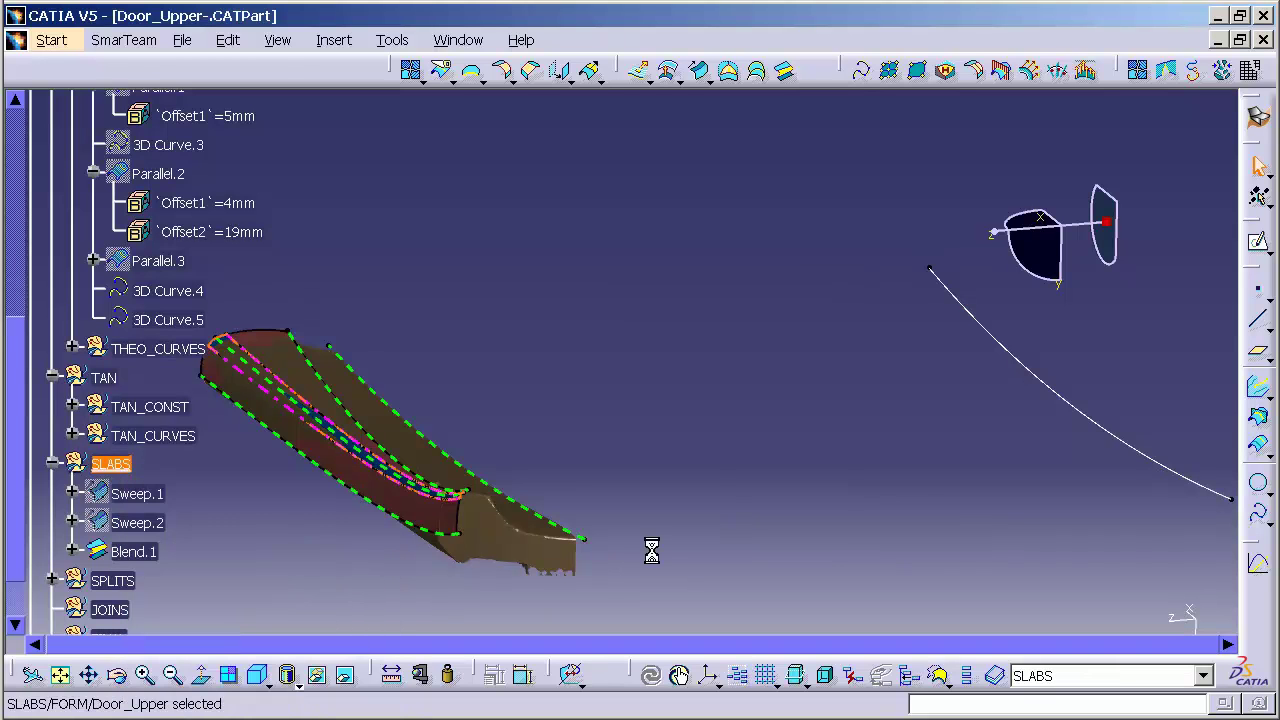
click(703, 478)
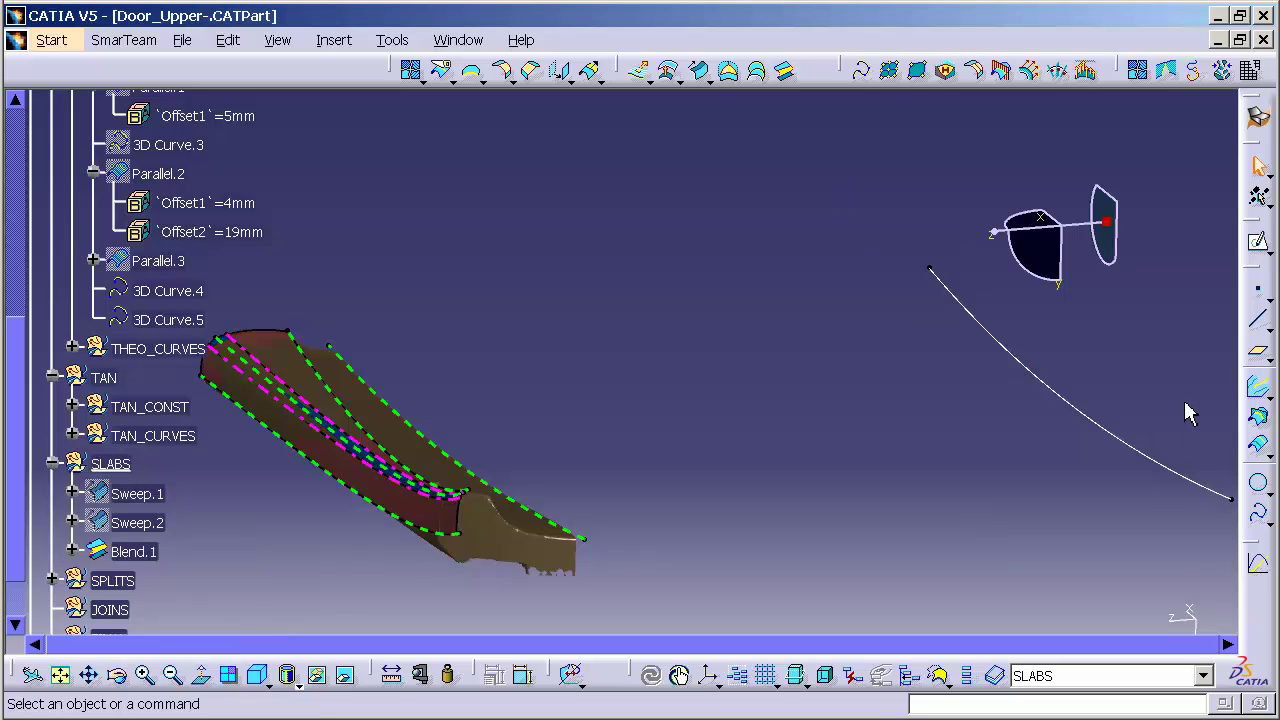
Step: Start a new swept surface with a circle profile and the Two guides and radius subtype
click(700, 72)
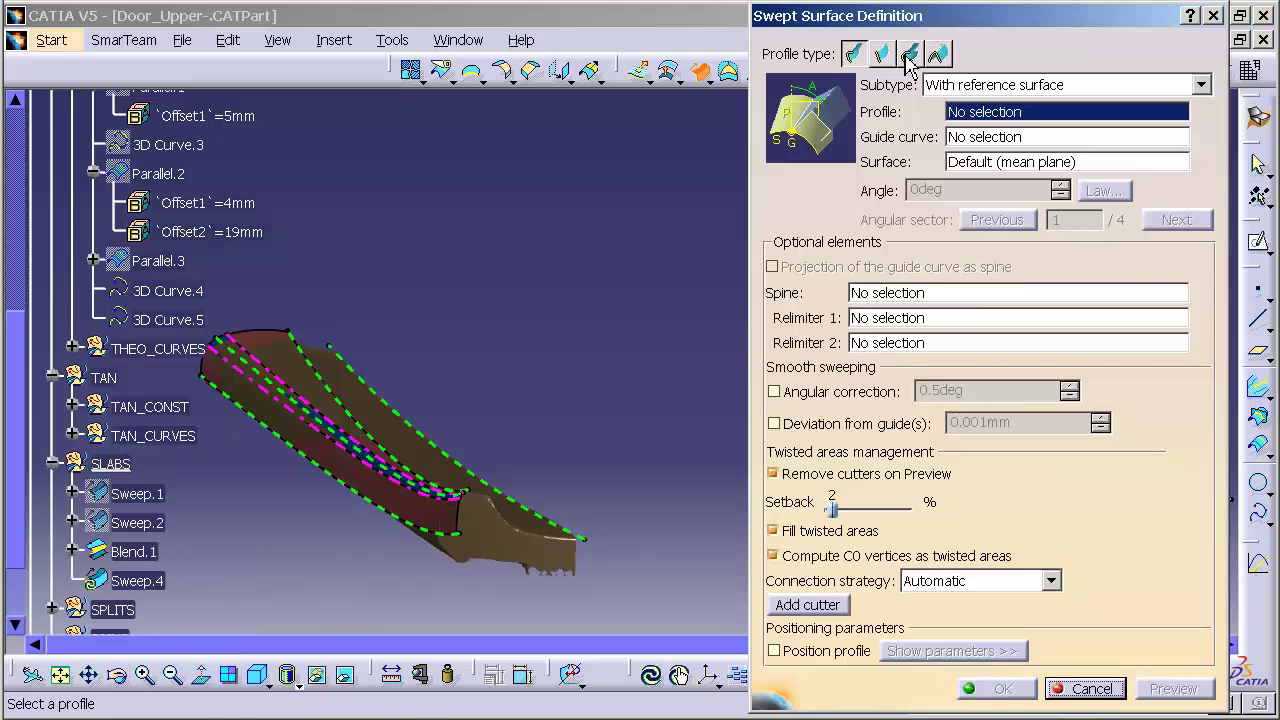
click(909, 55)
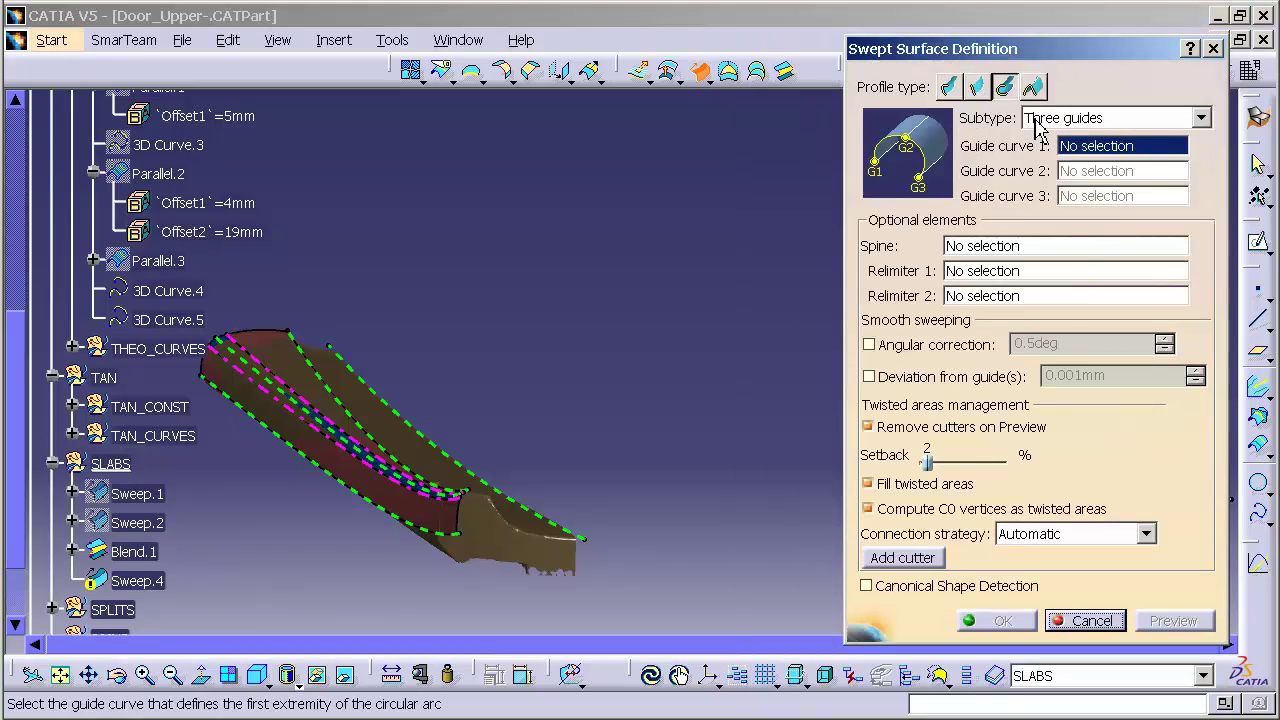
click(1037, 120)
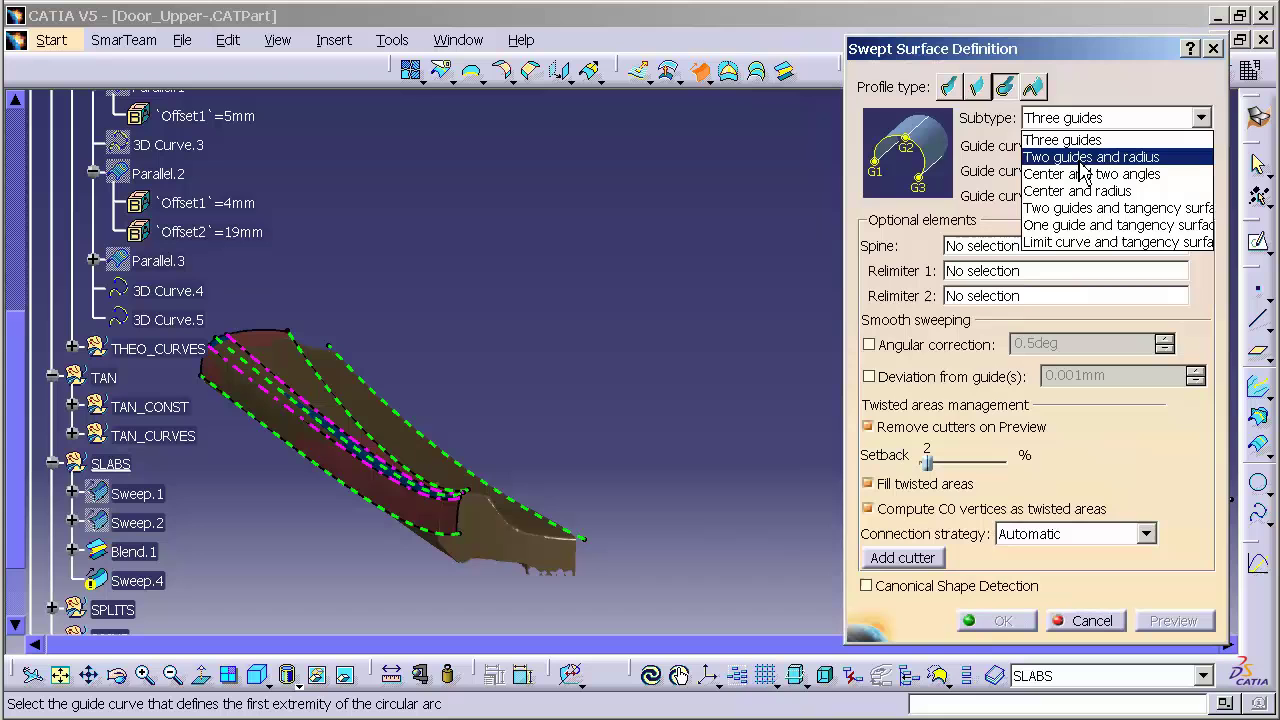
click(1085, 160)
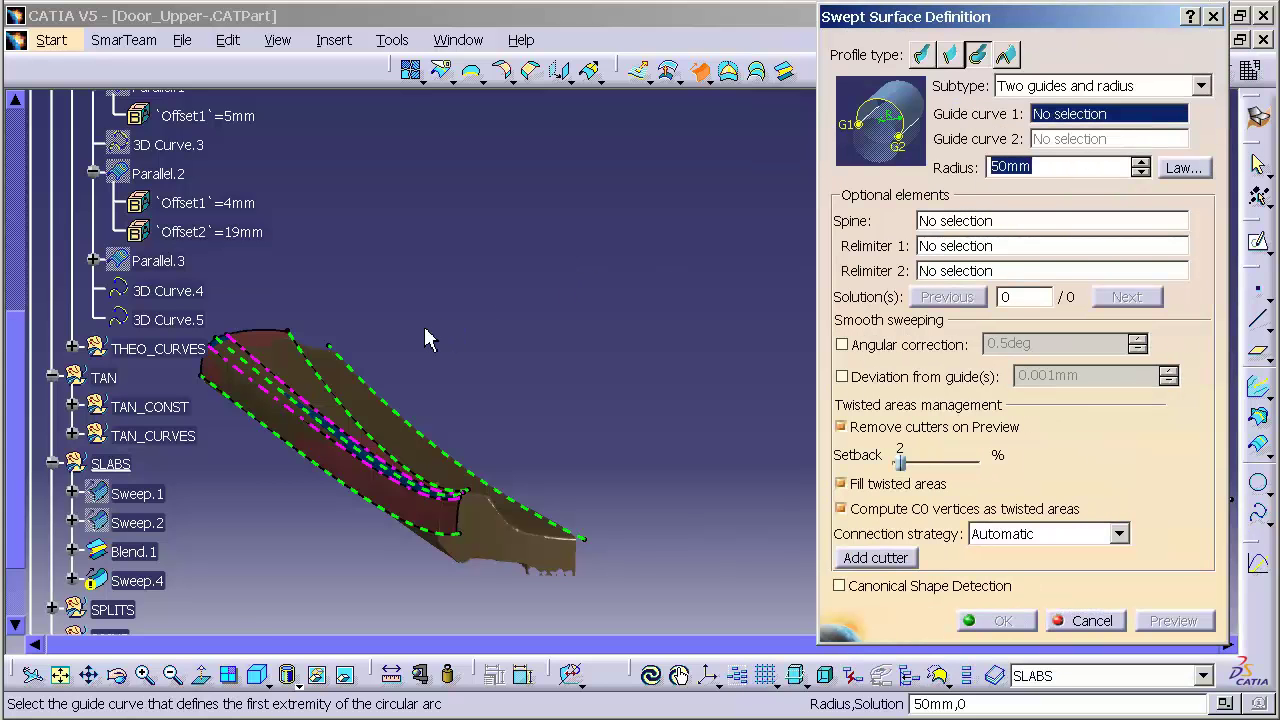
Step: Pick Combine.2 and Combine.4 as guide curves and 3D Curve.4 as the spine
click(330, 378)
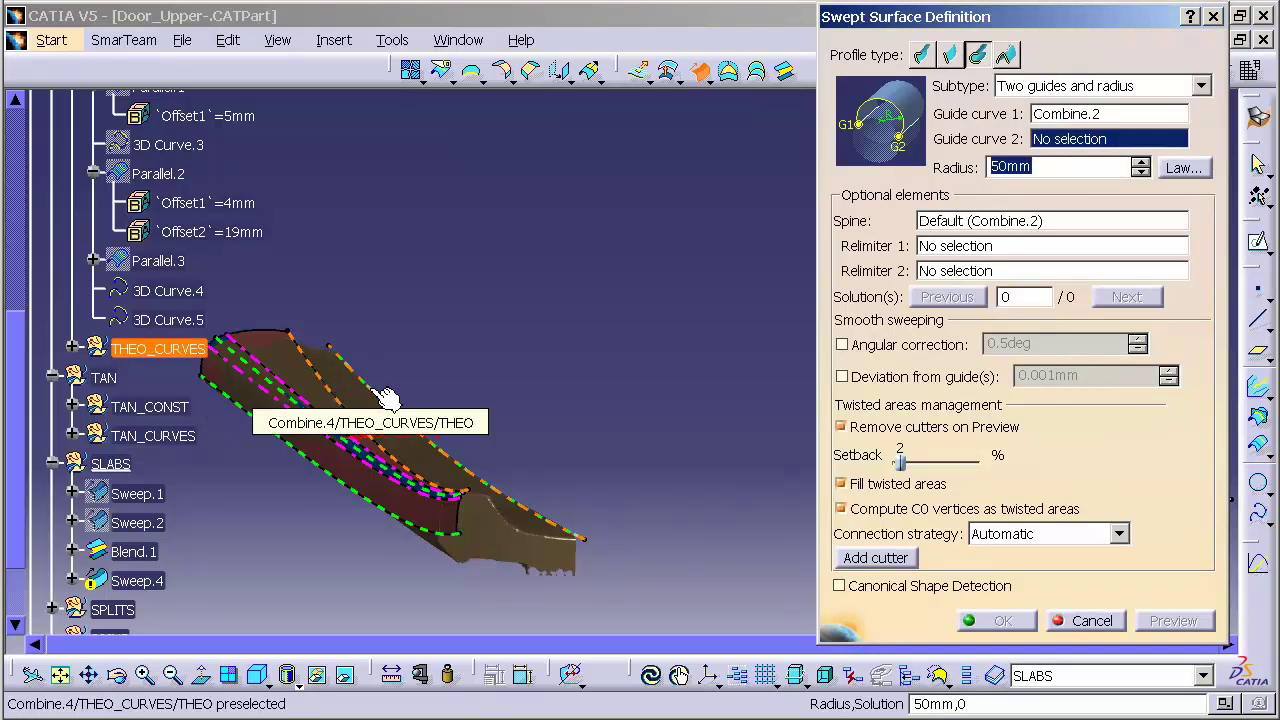
click(380, 395)
middle_drag(471, 350, 677, 220)
click(745, 220)
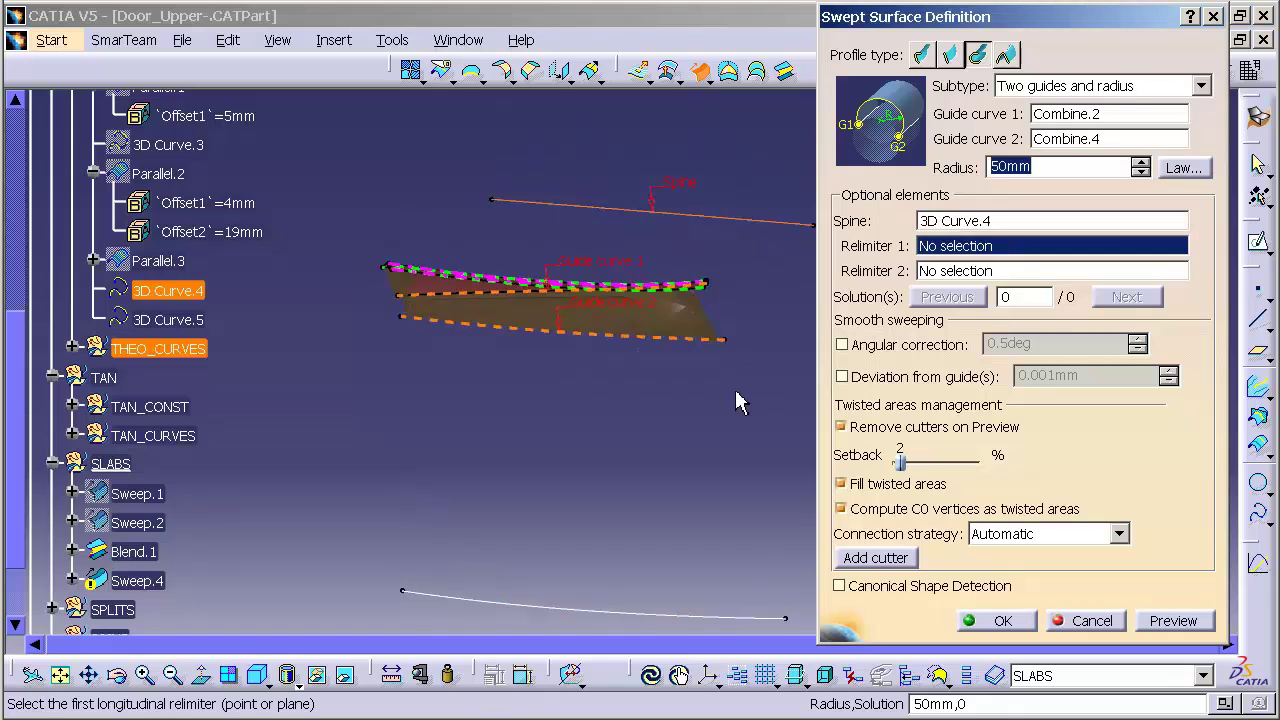
Step: Change the circular sweep radius from 50mm to 500mm and preview the surface
middle_drag(640, 340, 452, 437)
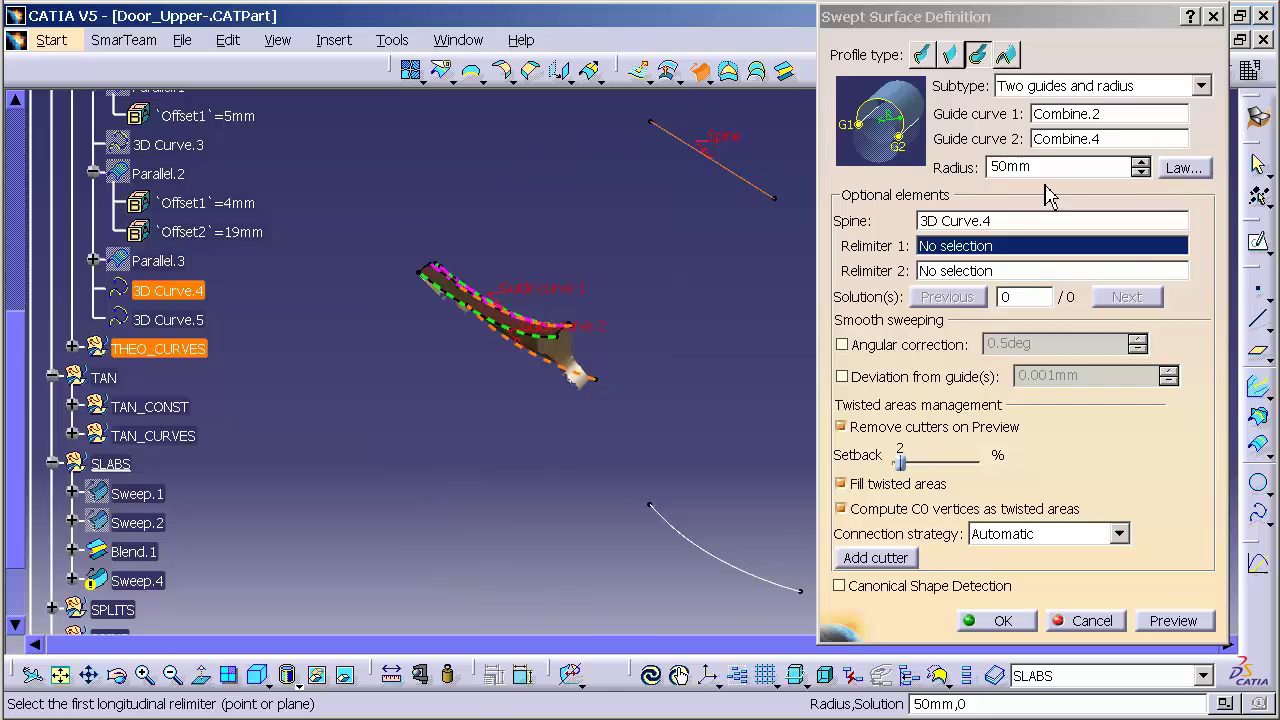
drag(1035, 168, 967, 175)
text(5)
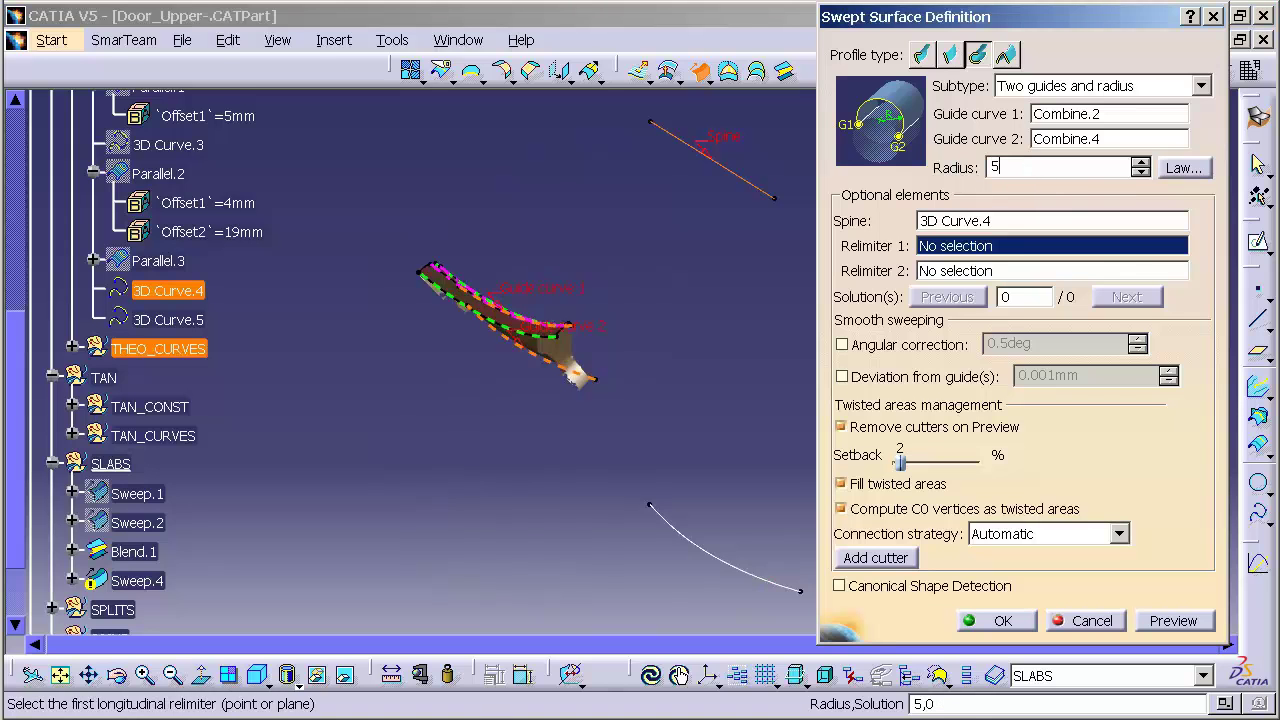
click(660, 312)
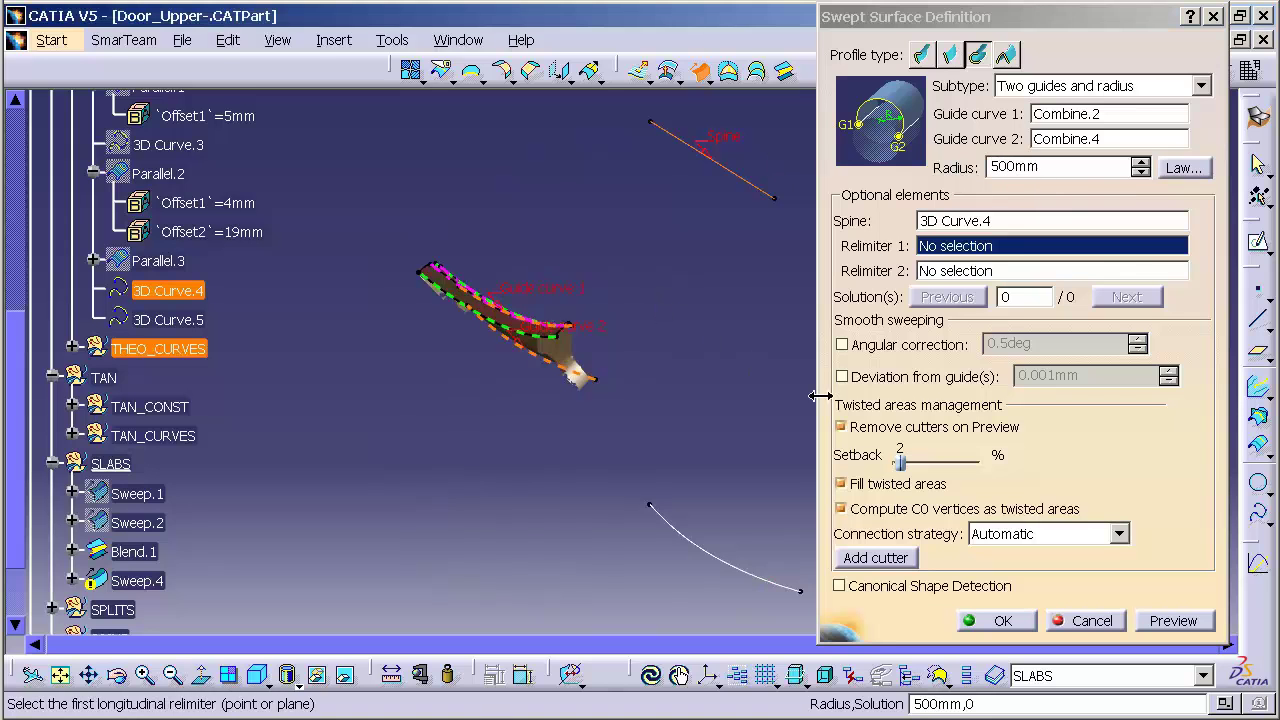
click(1196, 624)
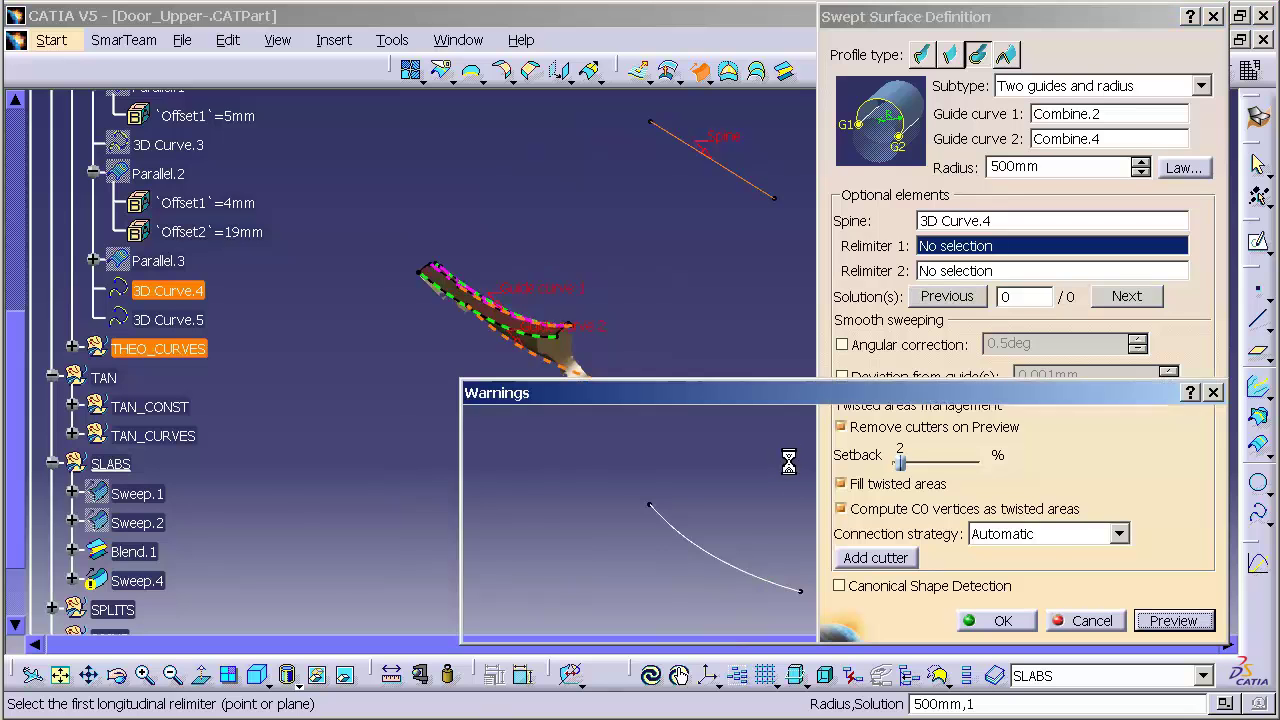
Step: Dismiss the preview warning and cycle the sweep solutions, settling on solution 2 of 6
click(1180, 621)
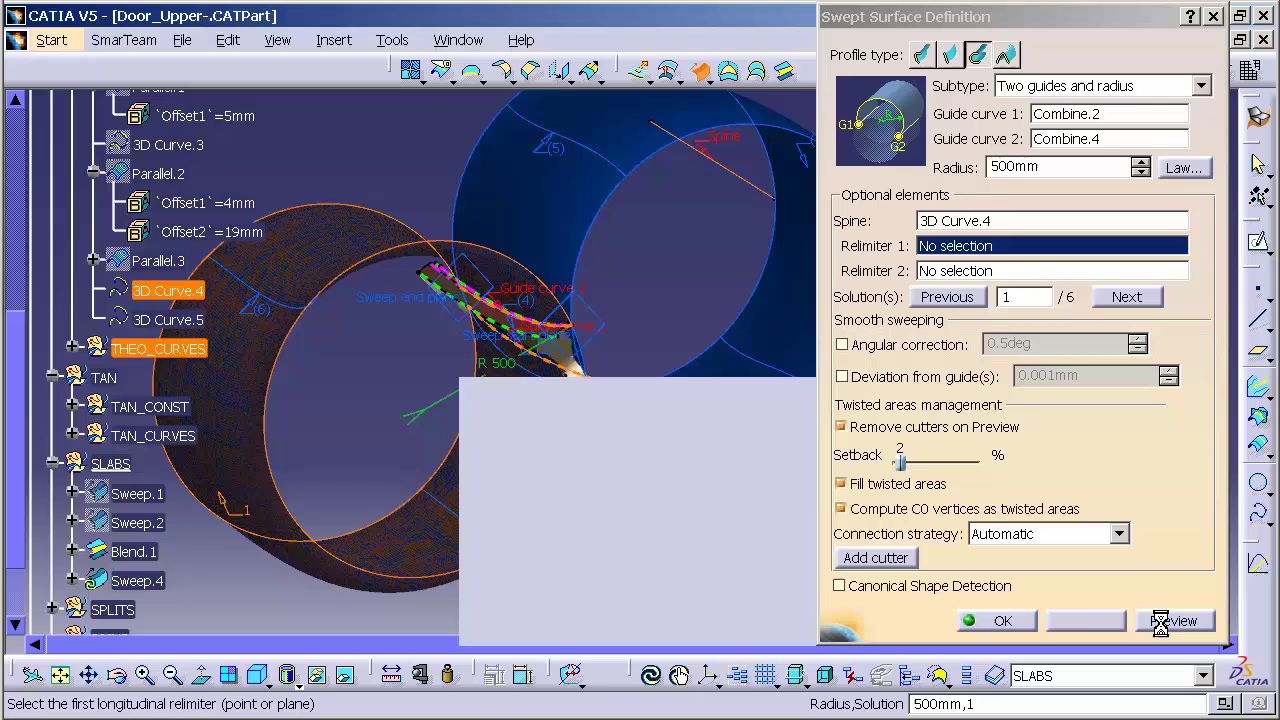
middle_drag(628, 383, 490, 415)
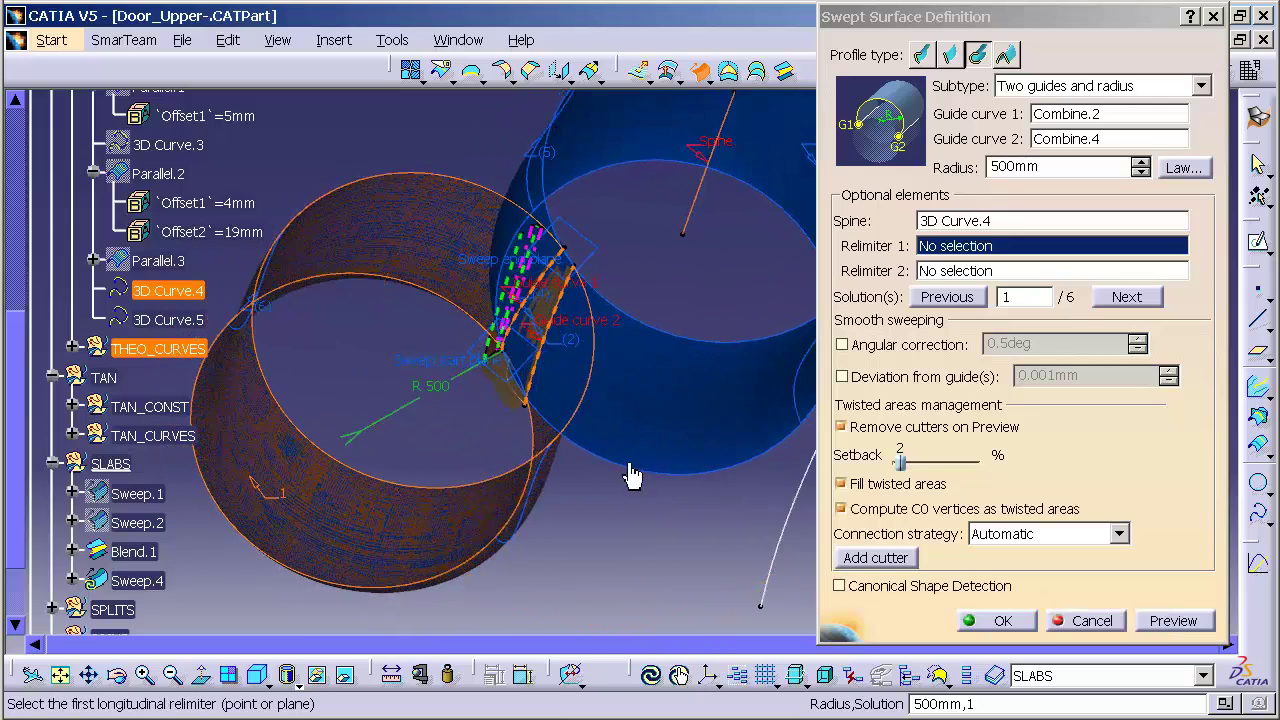
click(1127, 297)
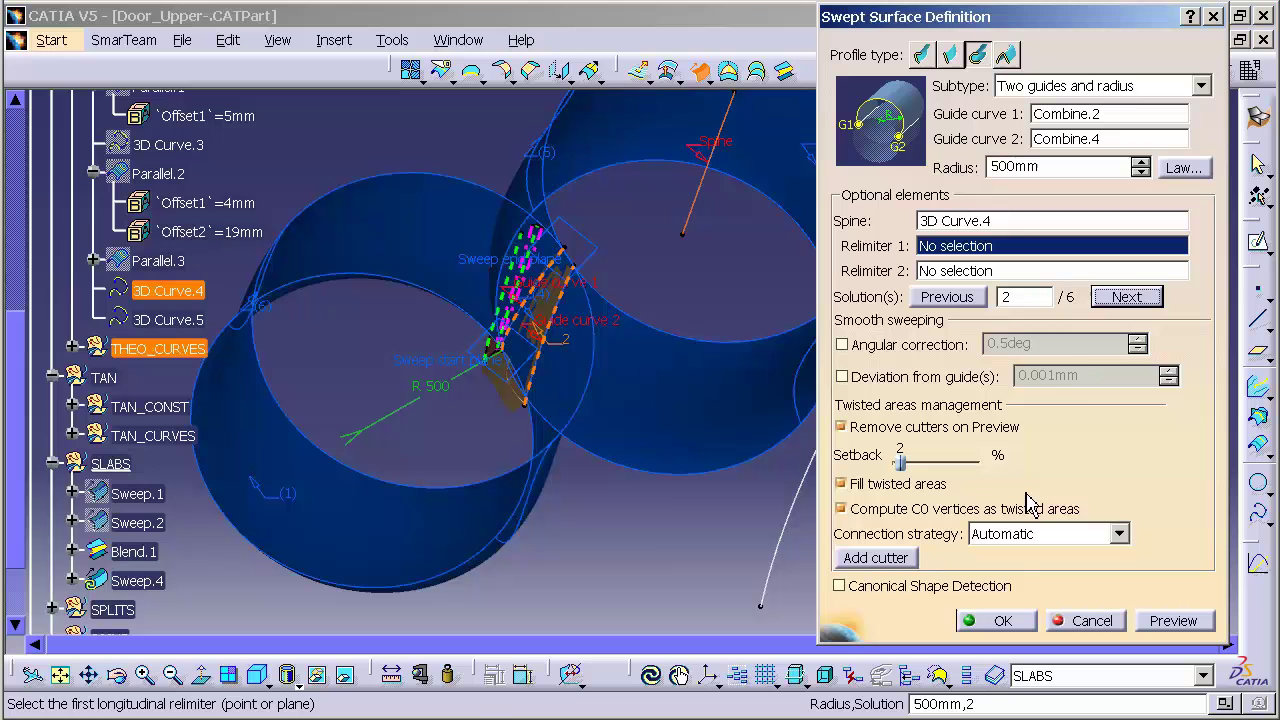
click(1127, 297)
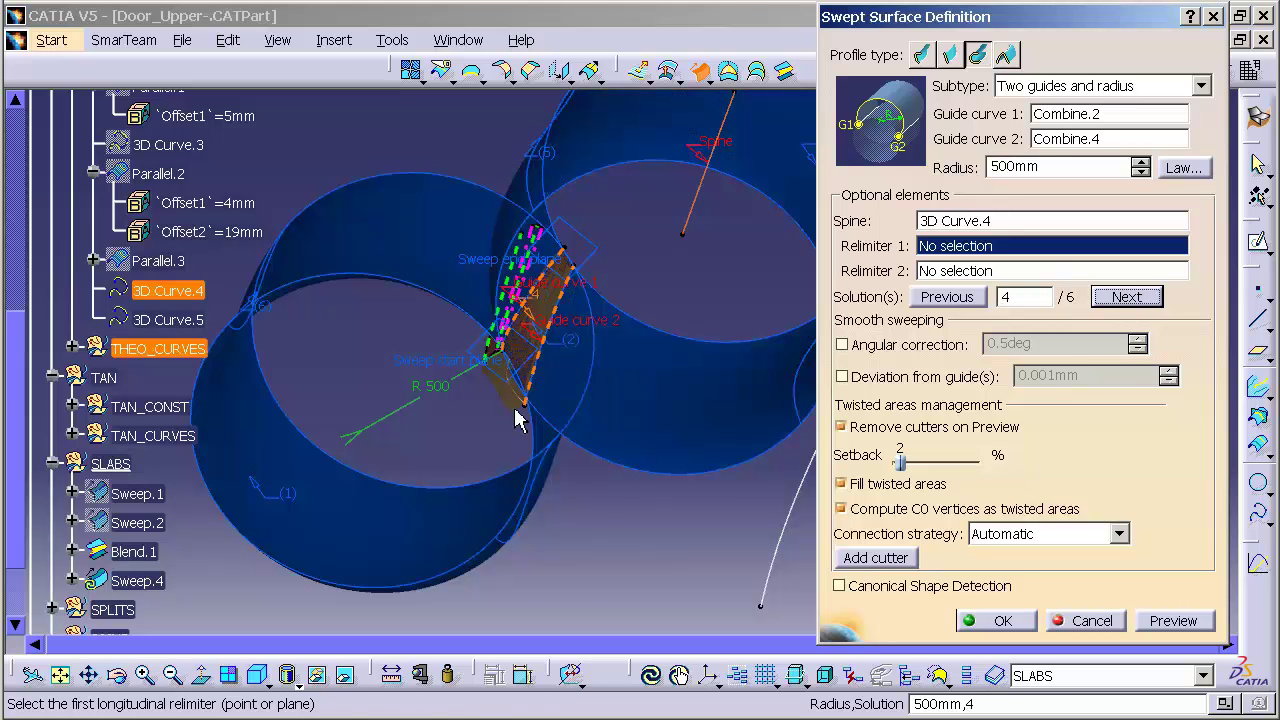
middle_click(517, 418)
ctrl+middle_drag(529, 366, 606, 186)
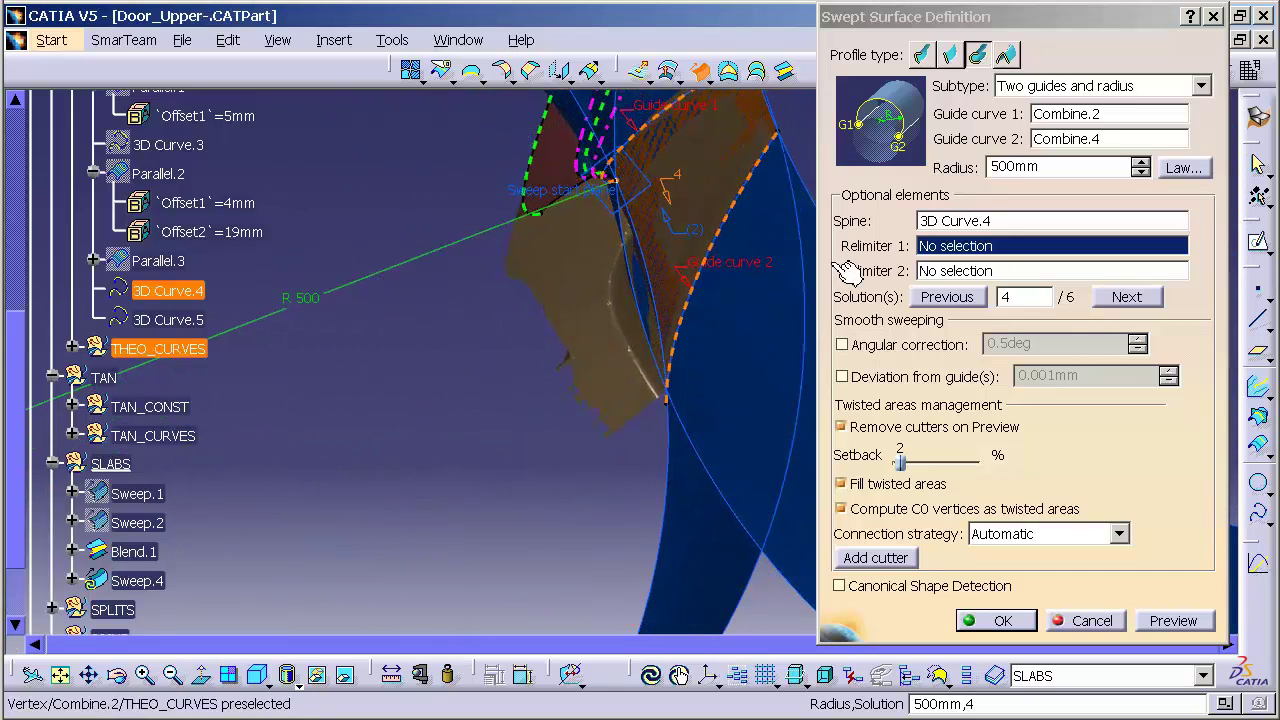
click(1124, 300)
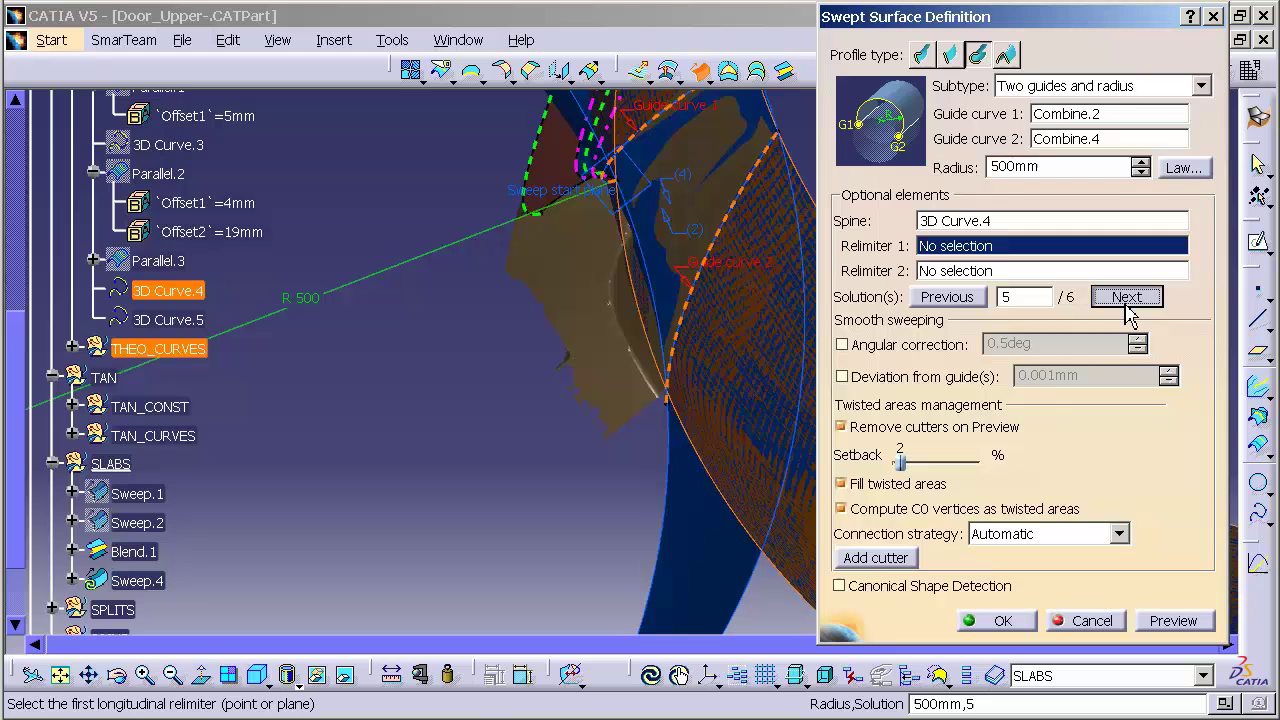
click(1126, 298)
click(1125, 298)
click(1124, 298)
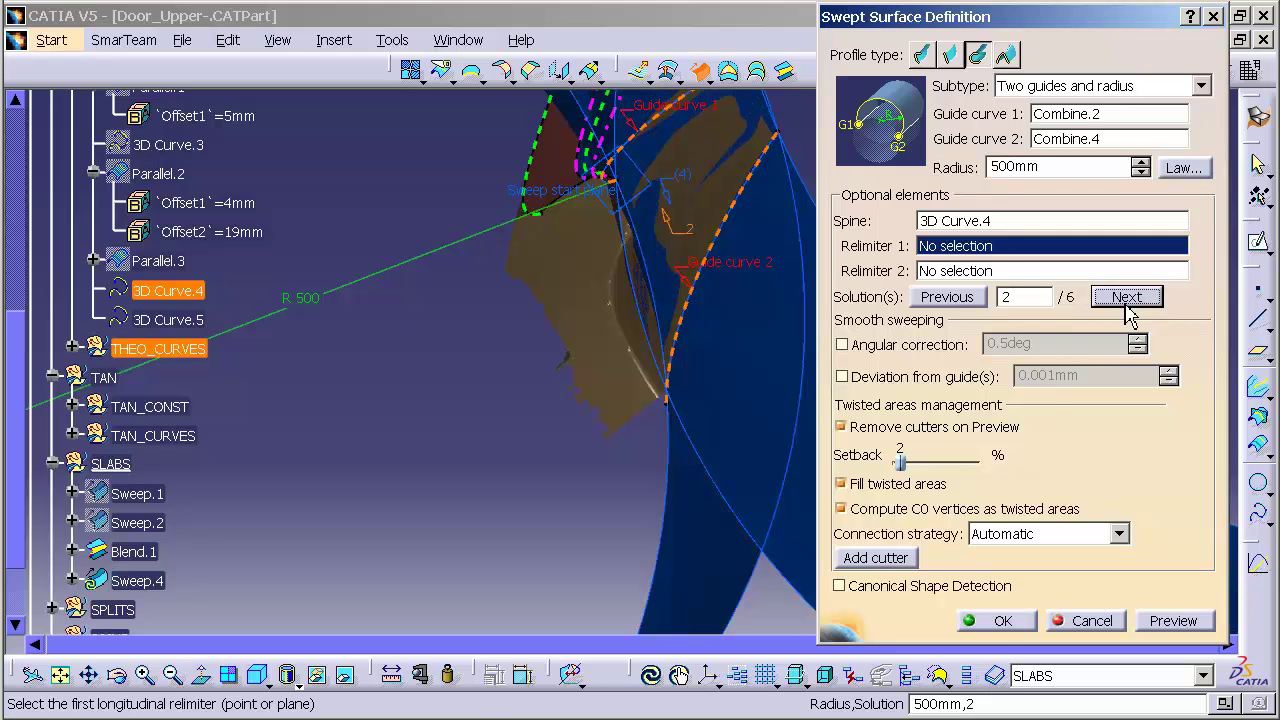
Step: Create Sweep.4 with OK and close the relimited-guide warning
click(1000, 621)
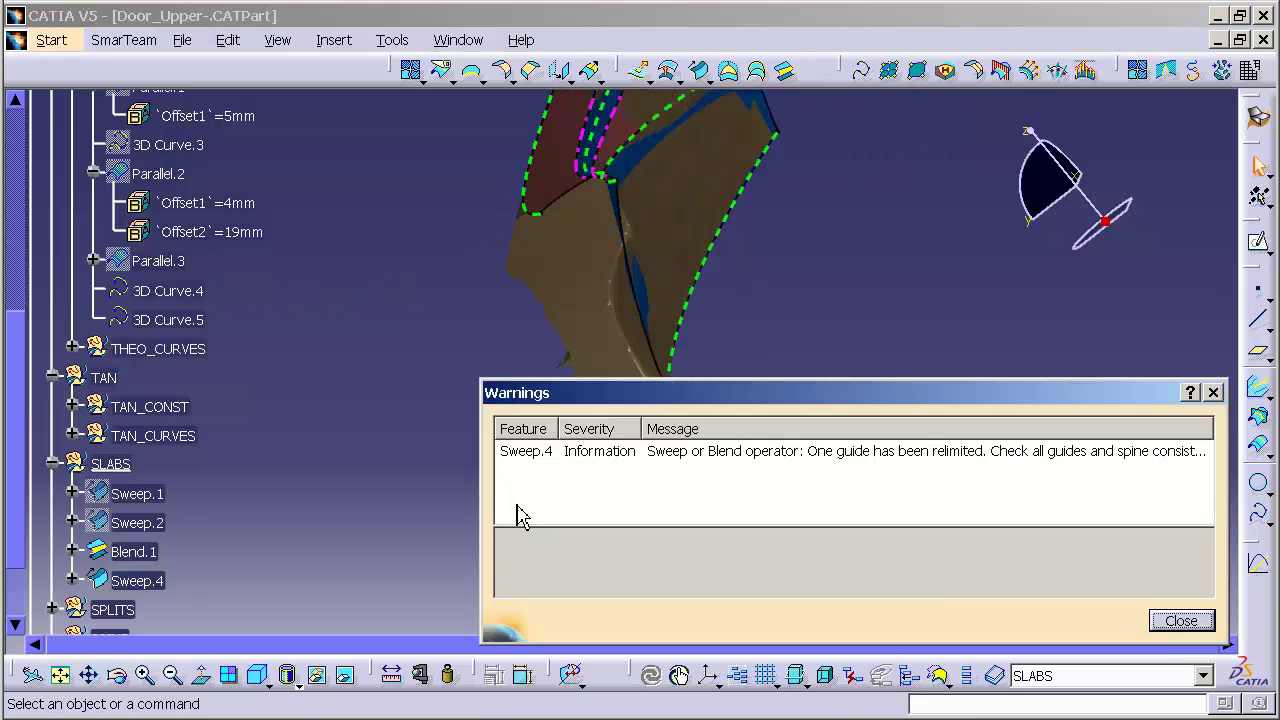
click(1163, 628)
middle_drag(650, 420, 690, 455)
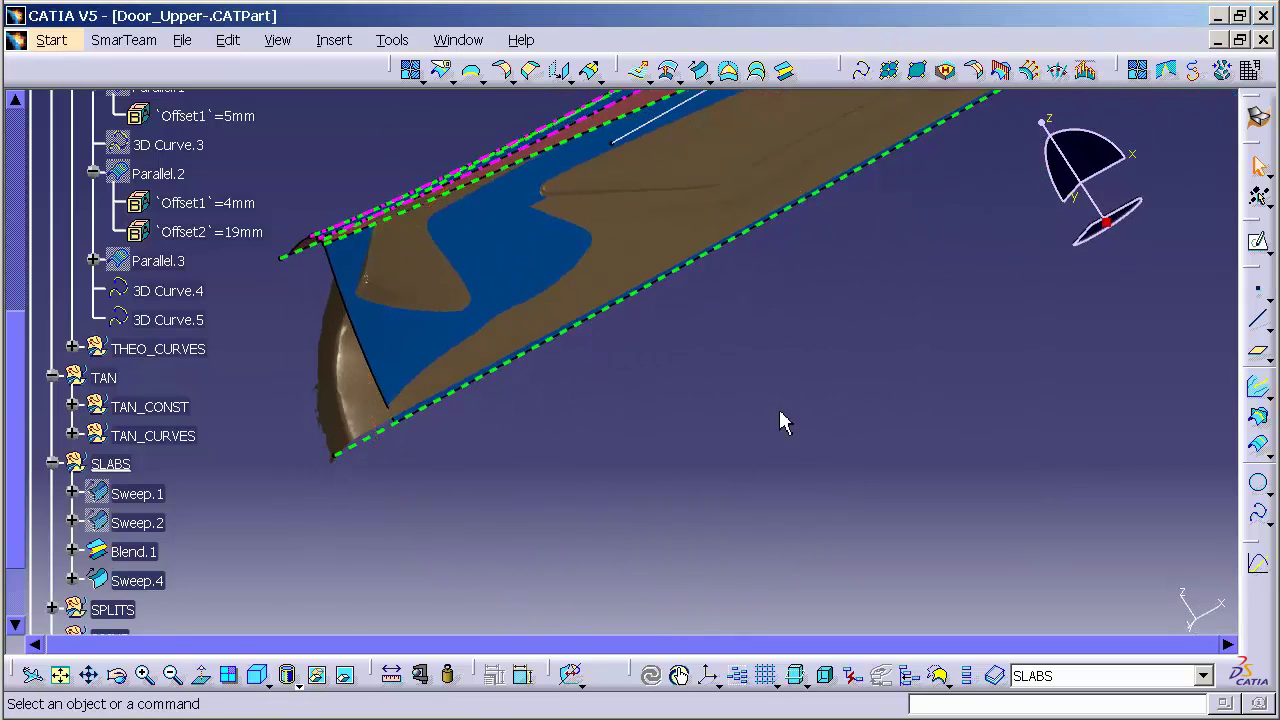
middle_drag(780, 423, 650, 430)
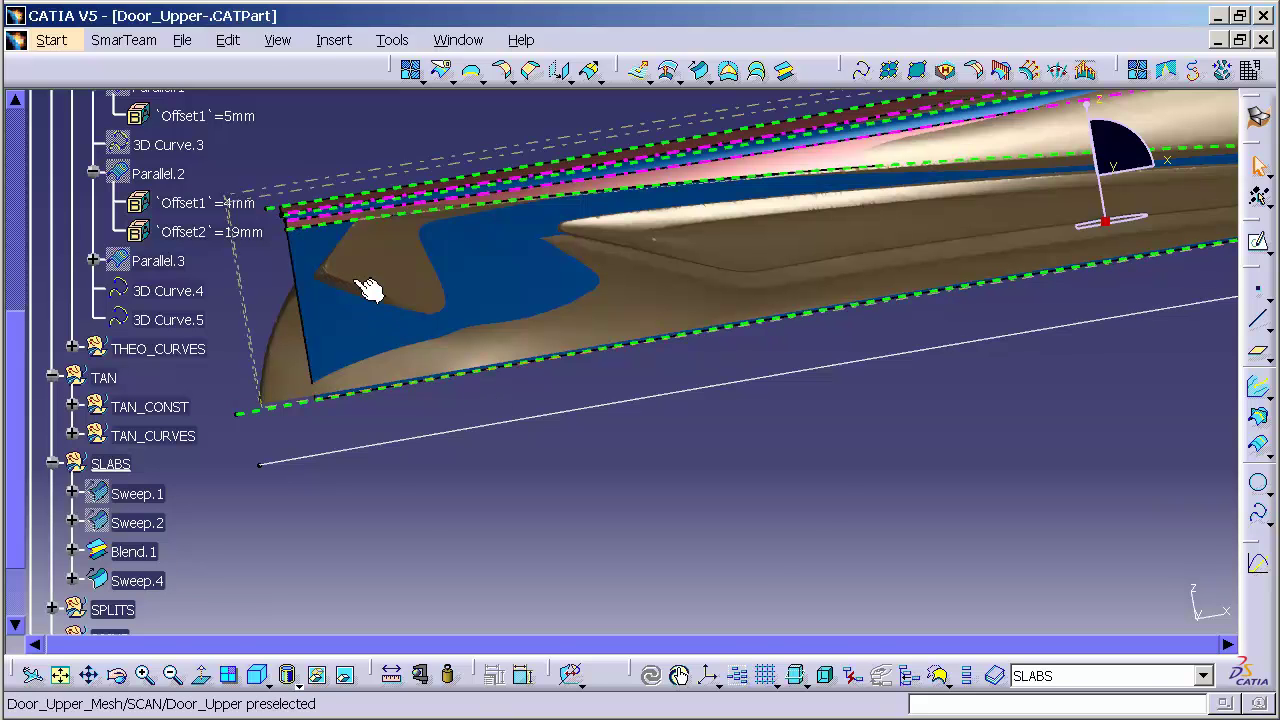
Step: Orbit and pan along the door to check Sweep.4 against the scan mesh
middle_drag(410, 239, 502, 277)
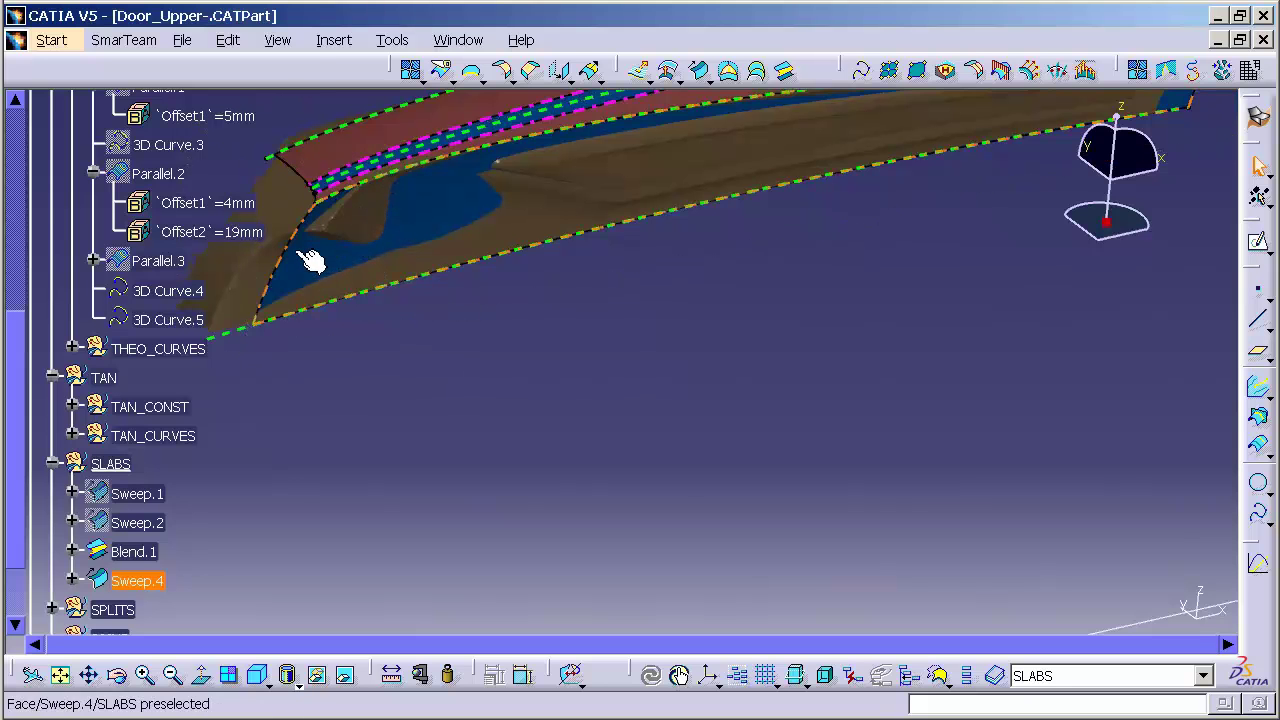
middle_drag(497, 362, 423, 311)
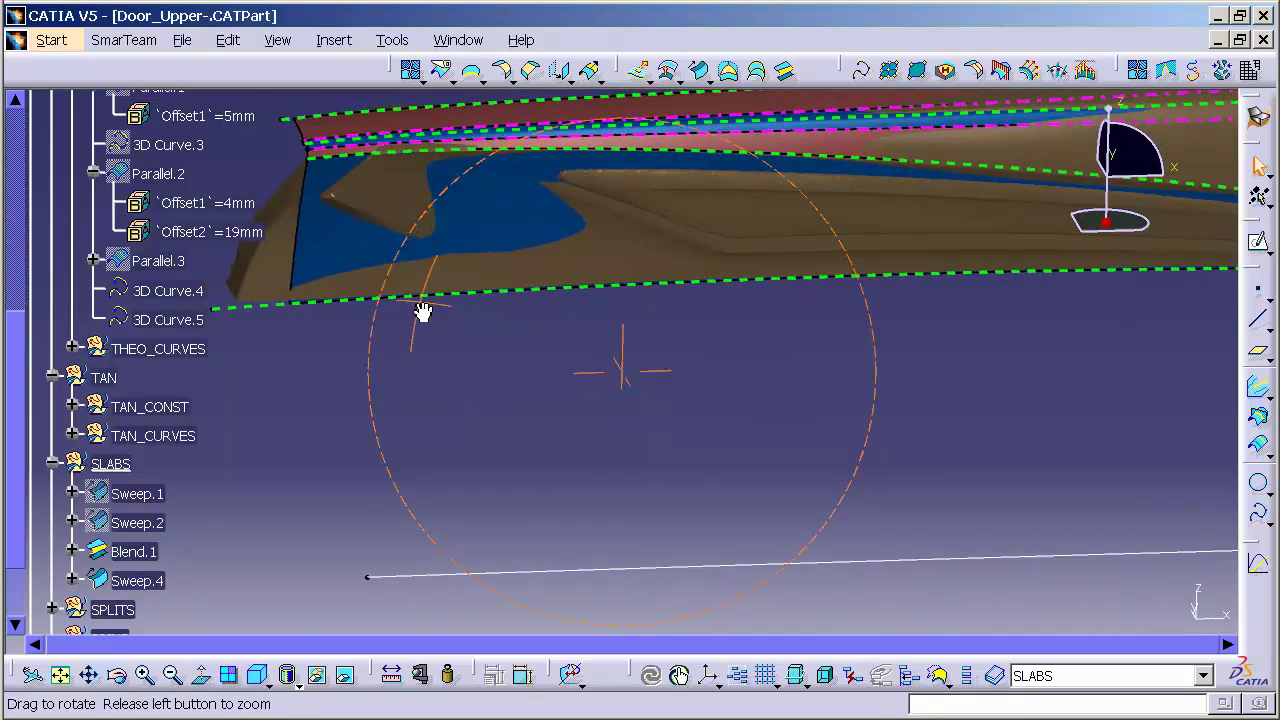
middle_drag(587, 354, 491, 397)
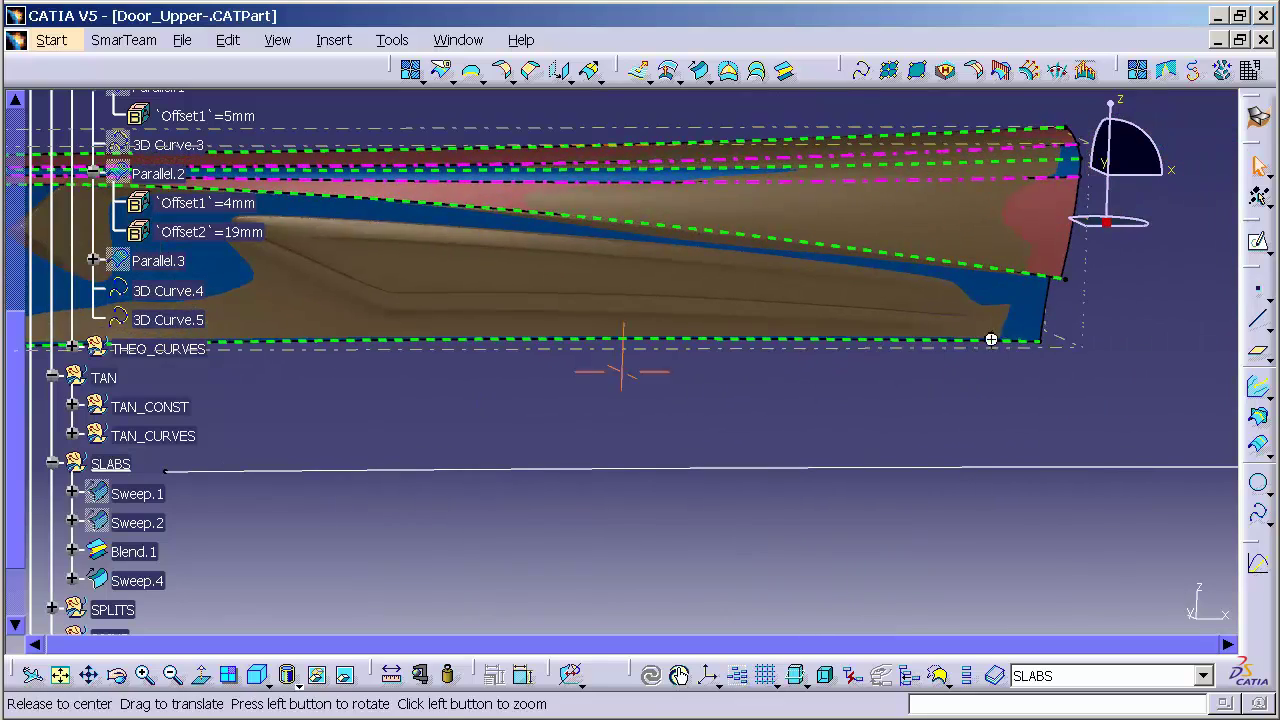
middle_drag(991, 340, 659, 348)
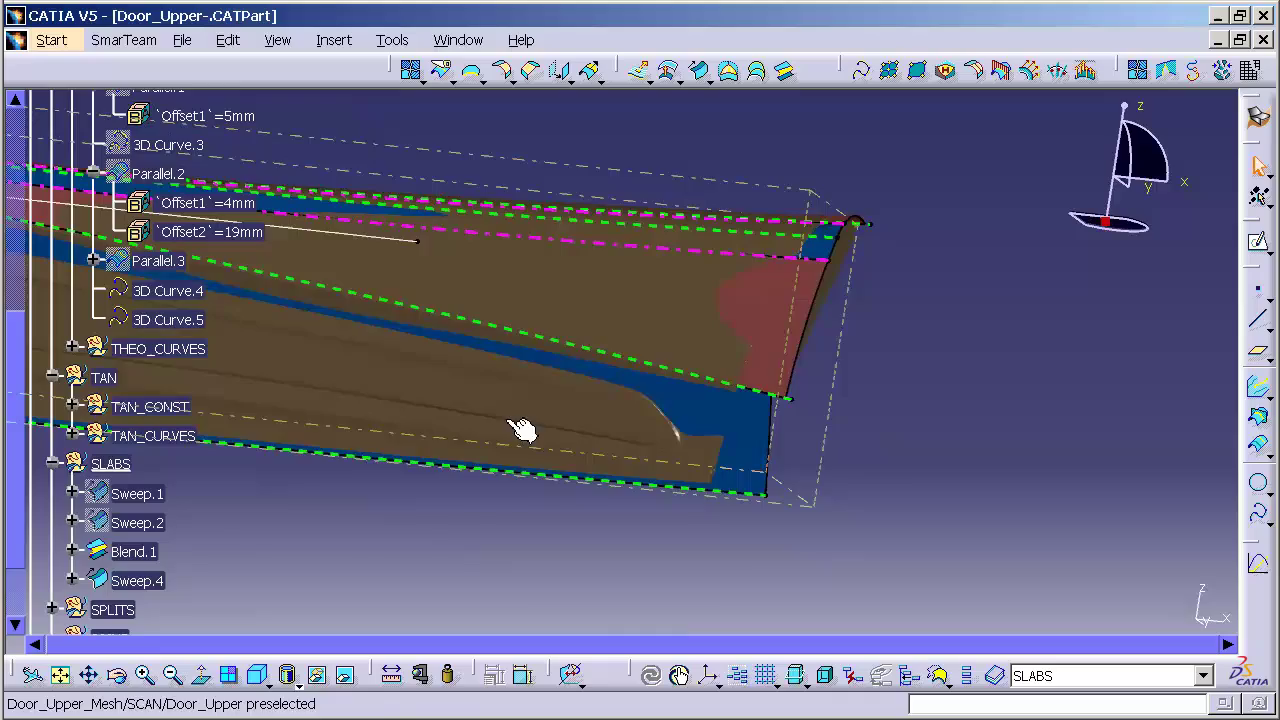
middle_drag(520, 428, 847, 412)
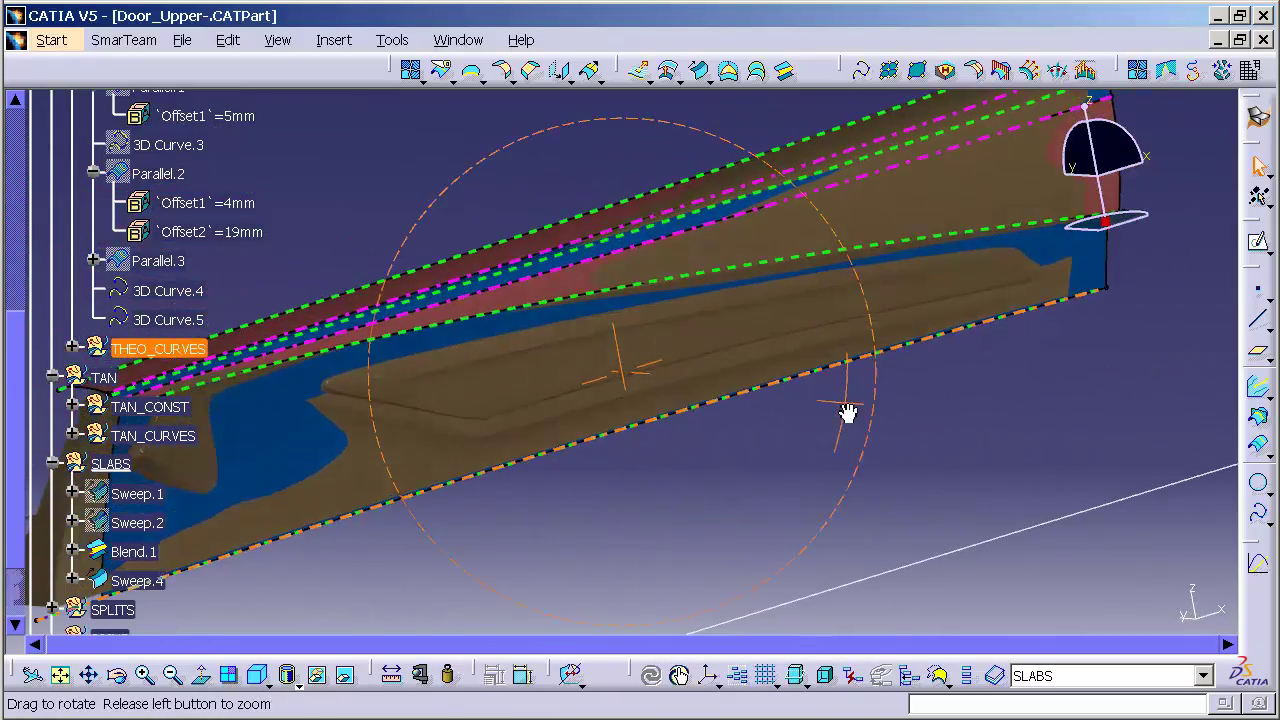